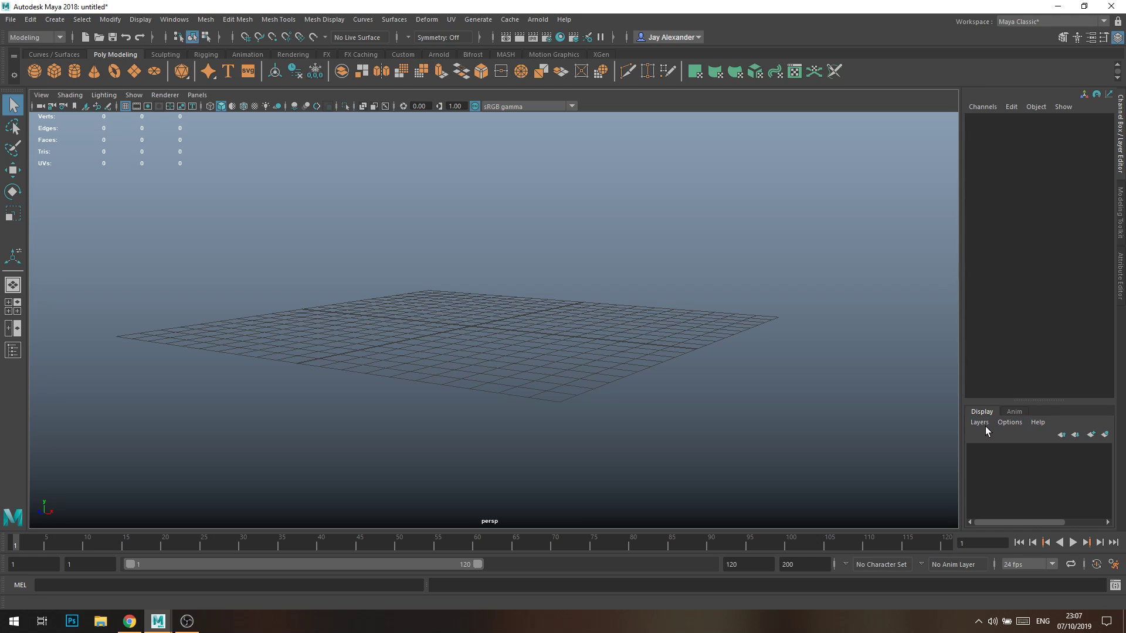
# Draw a polygon plane about 357 by 463 units and move it over the middle of the grid as a floor.
pyautogui.keyDown('alt'); pyautogui.moveTo(557, 327); pyautogui.dragTo(414, 301); pyautogui.keyUp('alt')
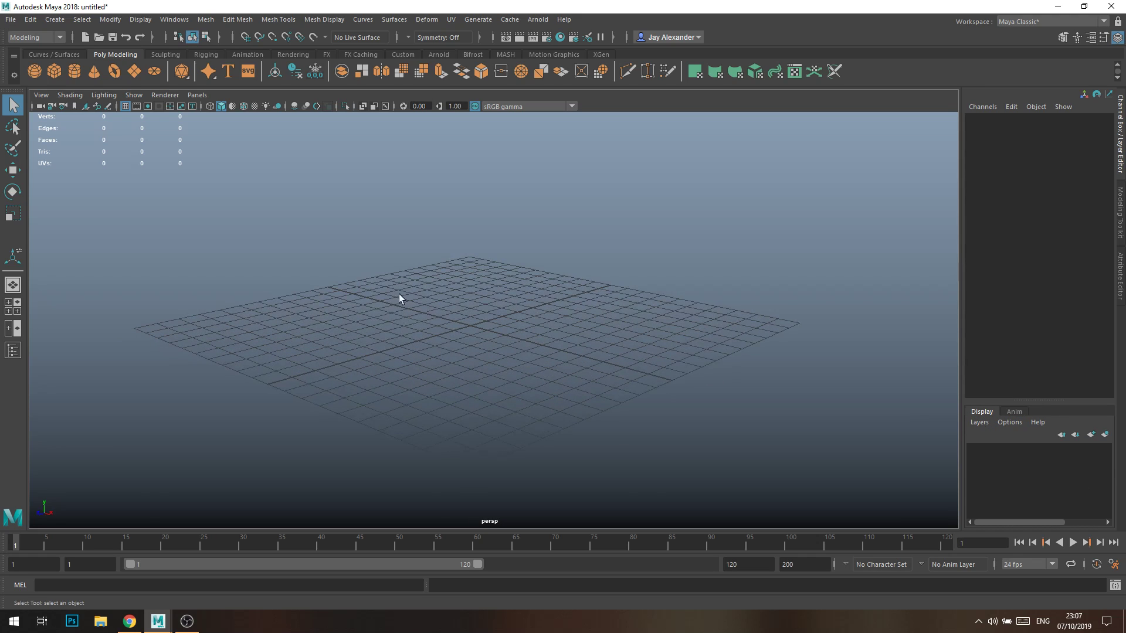
pyautogui.press('g')
pyautogui.press('w')
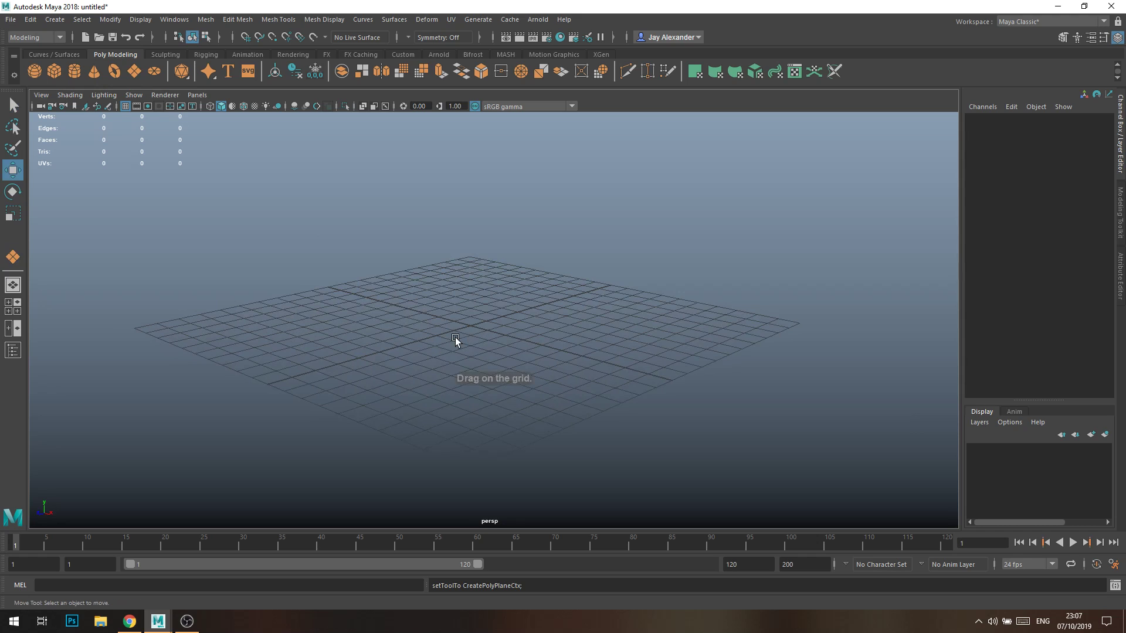
pyautogui.press('g')
pyautogui.moveTo(345, 299); pyautogui.dragTo(893, 271)
pyautogui.press('w')
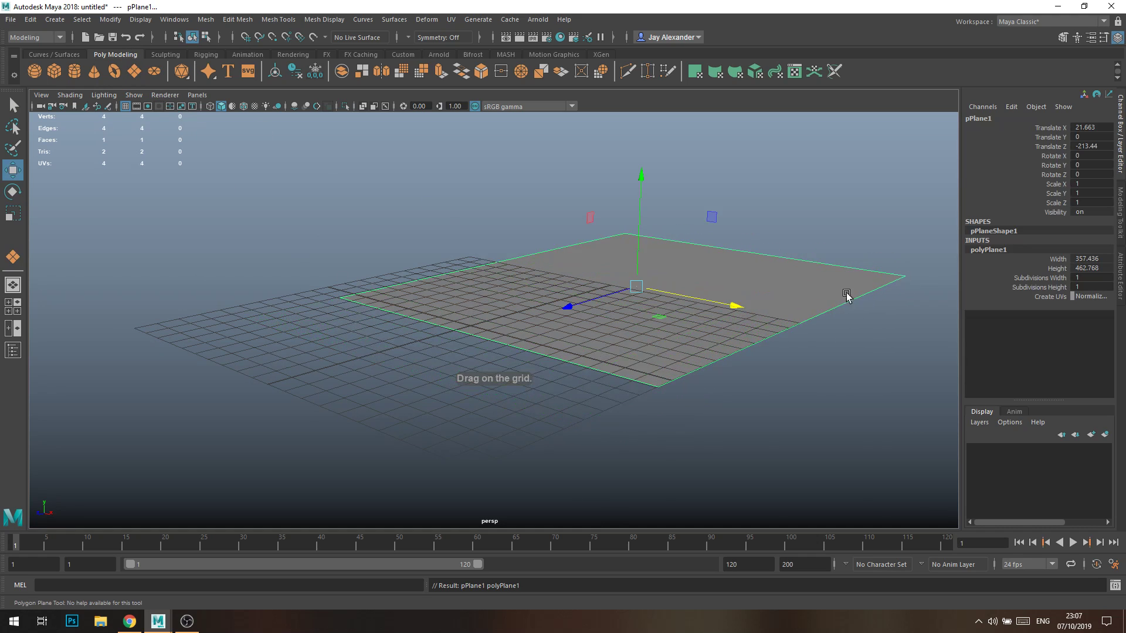
pyautogui.moveTo(571, 304); pyautogui.dragTo(412, 365)
pyautogui.moveTo(478, 303); pyautogui.dragTo(502, 339)
# Create a polygon sphere resting above the floor plane and place a duplicate of it alongside.
pyautogui.click(40, 73)
pyautogui.moveTo(464, 268); pyautogui.dragTo(461, 194)
pyautogui.hotkey('ctrl', 'd')
pyautogui.moveTo(432, 258); pyautogui.dragTo(564, 327)
pyautogui.click(491, 279)
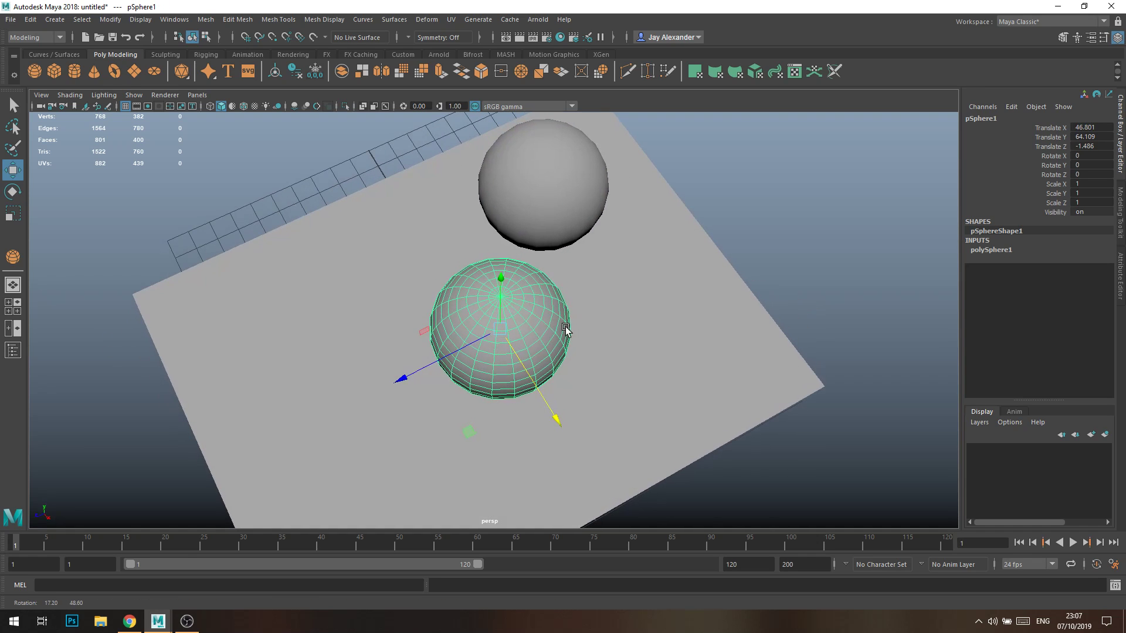
# Duplicate the rear sphere and place the copy at about X 2.5, Y 64.1, Z 103.8 on the floor.
pyautogui.click(530, 248)
pyautogui.moveTo(486, 217); pyautogui.dragTo(285, 318)
pyautogui.hotkey('ctrl', 'd')
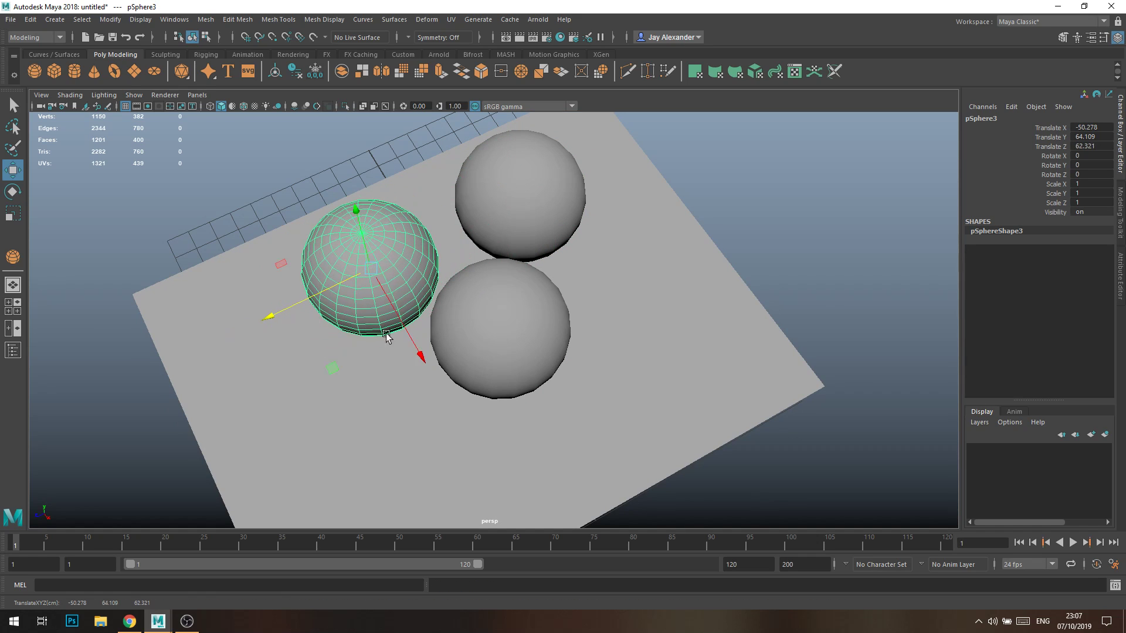
pyautogui.moveTo(426, 351); pyautogui.dragTo(459, 407)
pyautogui.moveTo(343, 347); pyautogui.dragTo(292, 372)
# Draw a polygon cube on the floor plane behind the three spheres.
pyautogui.click(54, 71)
pyautogui.press('w')
pyautogui.press('r')
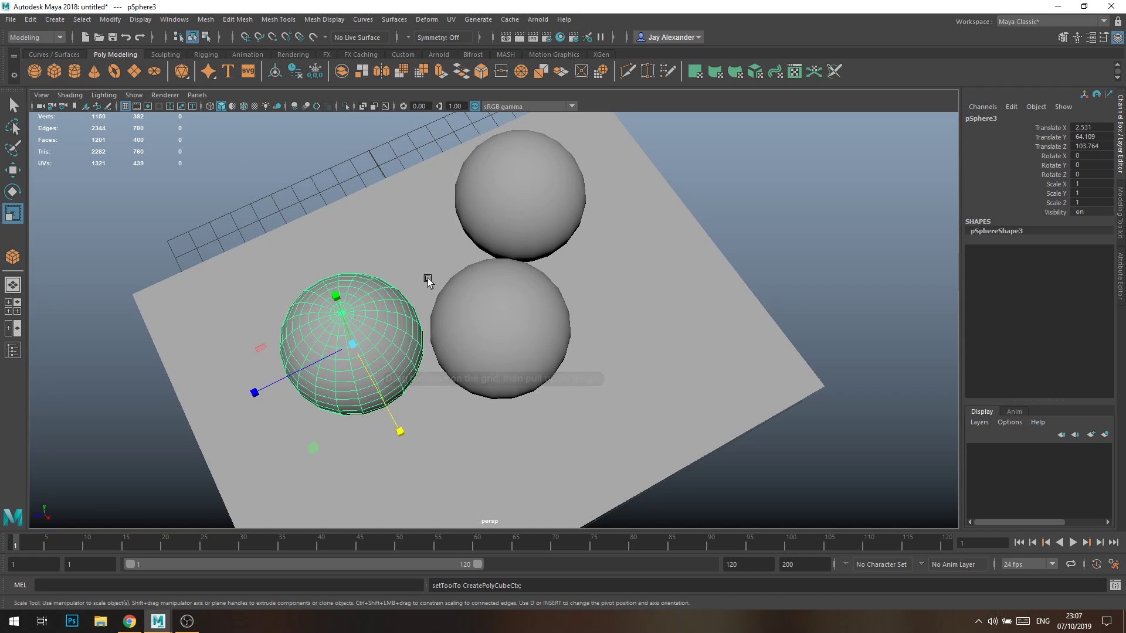
pyautogui.click(54, 71)
pyautogui.moveTo(360, 225); pyautogui.dragTo(436, 173)
# Rotate the cube to about -75° around Y and scale it to about 2.14 by 2.12 by 1 as a backdrop behind the spheres.
pyautogui.keyDown('alt'); pyautogui.moveTo(498, 252); pyautogui.dragTo(266, 267); pyautogui.keyUp('alt')
pyautogui.press('w')
pyautogui.press('e')
pyautogui.press('r')
pyautogui.moveTo(422, 190); pyautogui.dragTo(399, 68)
pyautogui.press('w')
pyautogui.keyDown('alt'); pyautogui.moveTo(429, 252); pyautogui.dragTo(504, 240); pyautogui.keyUp('alt')
pyautogui.click(772, 265)
pyautogui.keyDown('alt'); pyautogui.moveTo(772, 265); pyautogui.dragTo(626, 259); pyautogui.keyUp('alt')
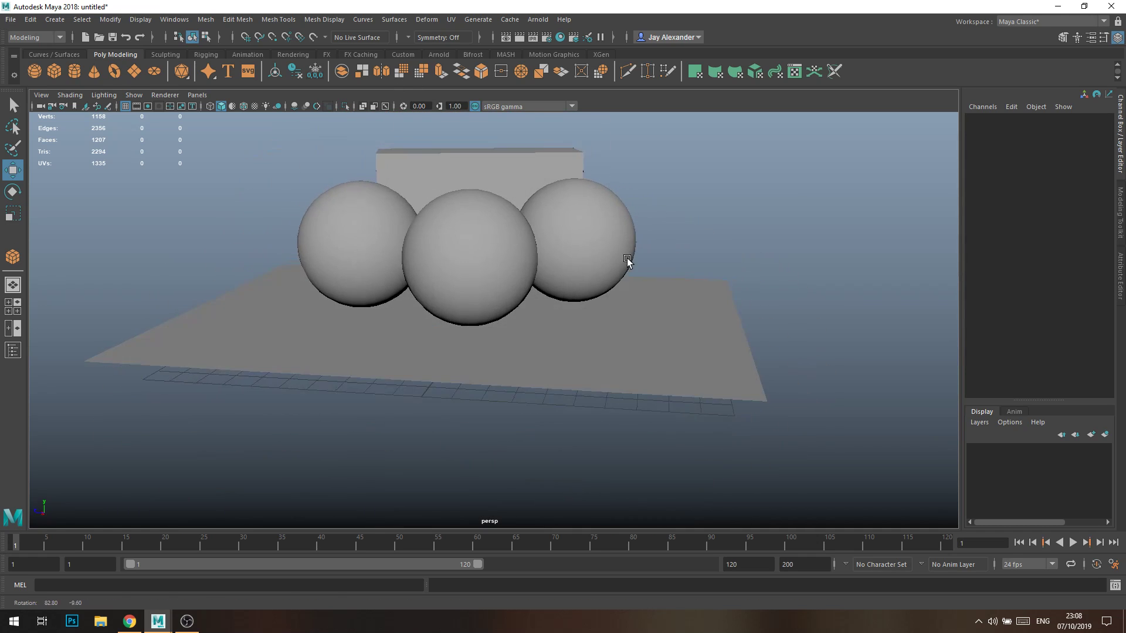
# Scale the middle sphere uniformly to about 0.832 and set it on the floor at about Y 55.2.
pyautogui.click(470, 262)
pyautogui.press('r')
pyautogui.moveTo(469, 259); pyautogui.dragTo(452, 263)
pyautogui.press('w')
pyautogui.moveTo(469, 195)
pyautogui.mouseDown()
pyautogui.moveTo(458, 223)
pyautogui.moveTo(471, 205)
pyautogui.mouseUp()
pyautogui.click(637, 208)
pyautogui.click(480, 258)
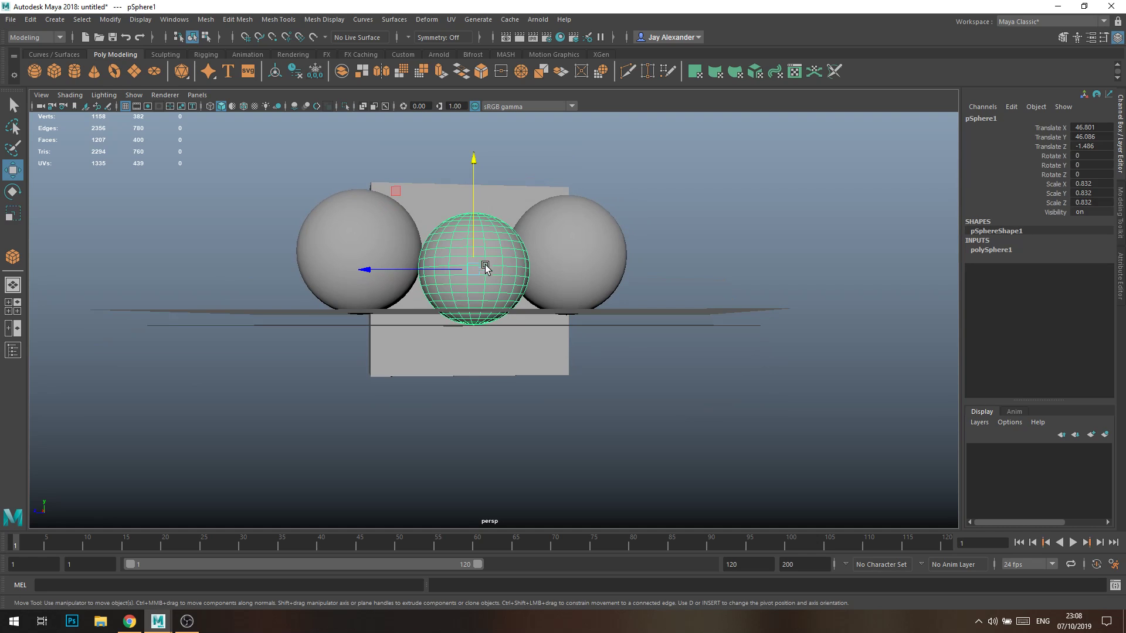
pyautogui.moveTo(478, 249); pyautogui.dragTo(478, 234)
pyautogui.click(639, 238)
pyautogui.keyDown('alt'); pyautogui.moveTo(558, 280); pyautogui.dragTo(580, 326); pyautogui.keyUp('alt')
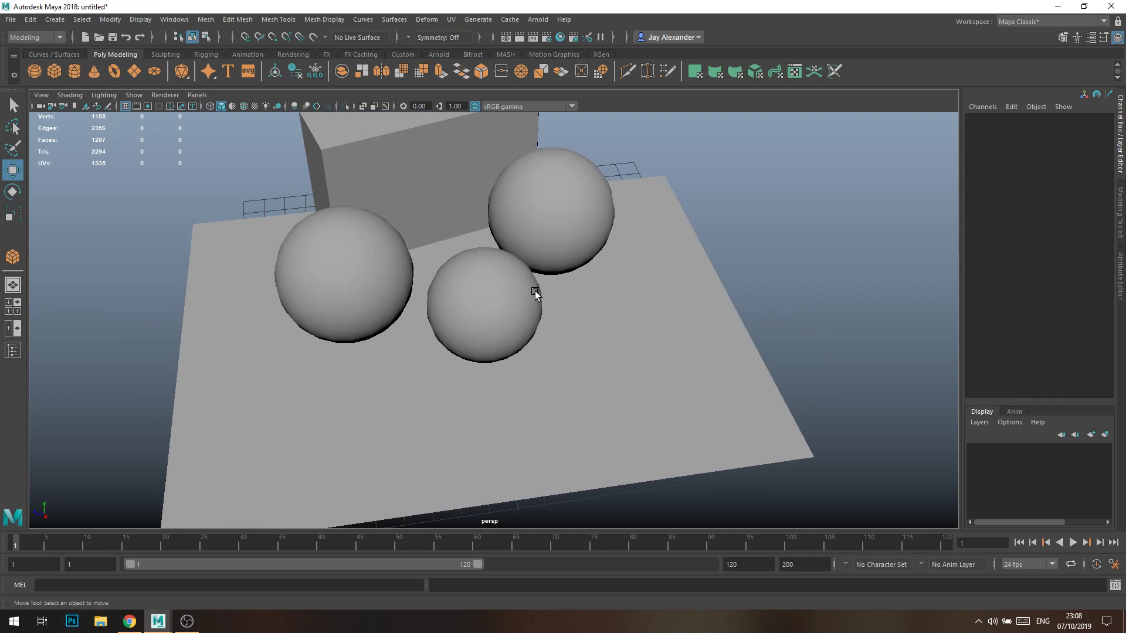
# Move the small sphere and the rear sphere together along Z toward the remaining large sphere.
pyautogui.click(473, 266)
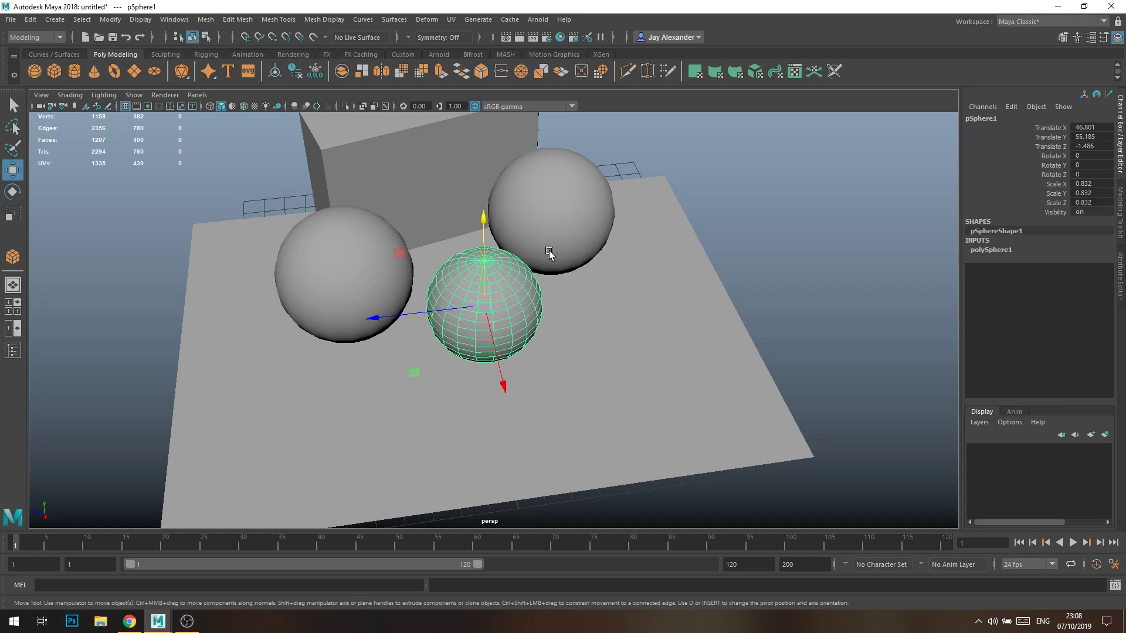
pyautogui.keyDown('shift'); pyautogui.moveTo(548, 252); pyautogui.dragTo(545, 264); pyautogui.keyUp('shift')
pyautogui.keyDown('shift'); pyautogui.click(772, 383); pyautogui.keyUp('shift')
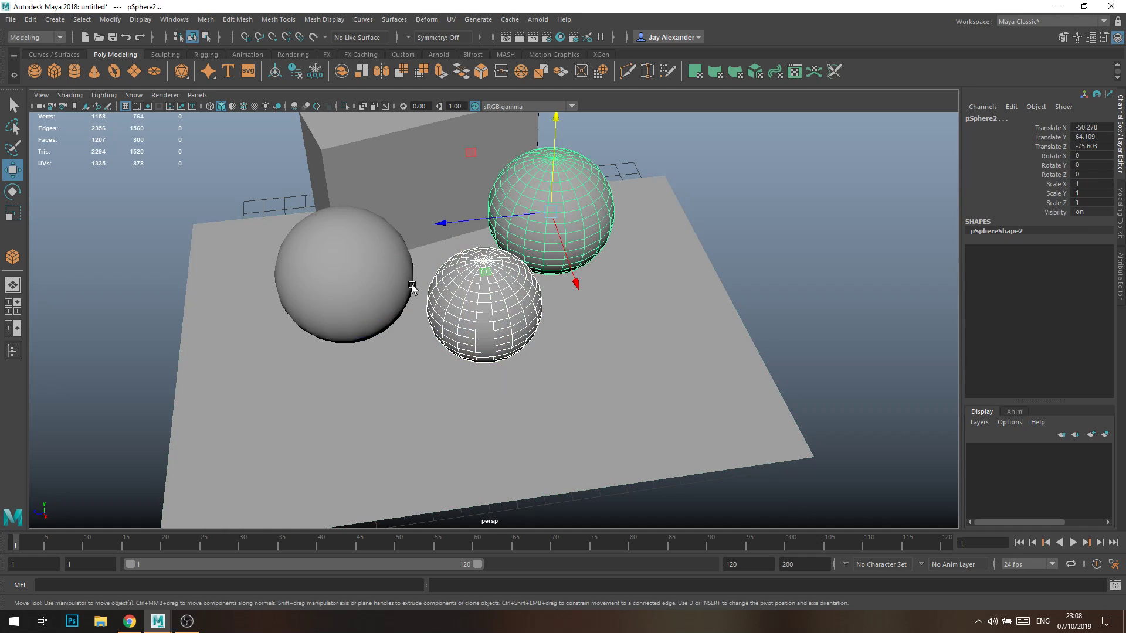
pyautogui.moveTo(463, 222); pyautogui.dragTo(438, 227)
pyautogui.click(748, 313)
pyautogui.keyDown('alt'); pyautogui.moveTo(704, 333); pyautogui.dragTo(669, 267); pyautogui.keyUp('alt')
pyautogui.keyDown('alt'); pyautogui.moveTo(586, 281); pyautogui.dragTo(463, 297, button='right'); pyautogui.keyUp('alt')
pyautogui.keyDown('alt'); pyautogui.moveTo(451, 294); pyautogui.dragTo(553, 348, button='middle'); pyautogui.keyUp('alt')
pyautogui.keyDown('alt'); pyautogui.moveTo(553, 348); pyautogui.dragTo(541, 349); pyautogui.keyUp('alt')
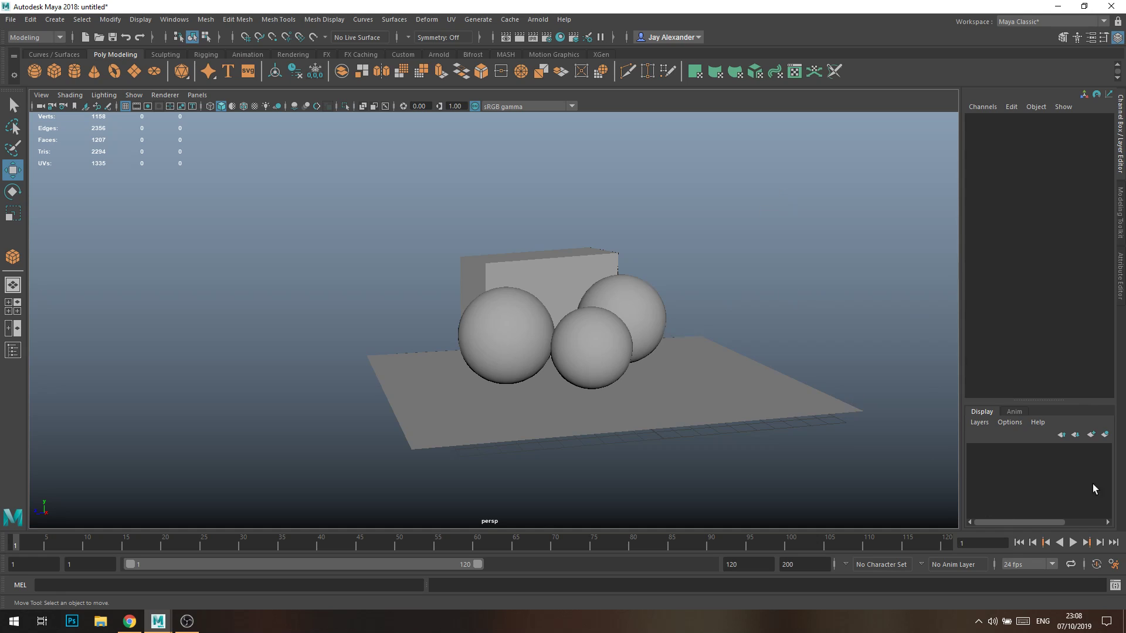
# Create a new display layer and name it Greybox_Blockout, without spaces.
pyautogui.click(1090, 435)
pyautogui.doubleClick(1029, 449)
pyautogui.hotkey('ctrl', 'a')
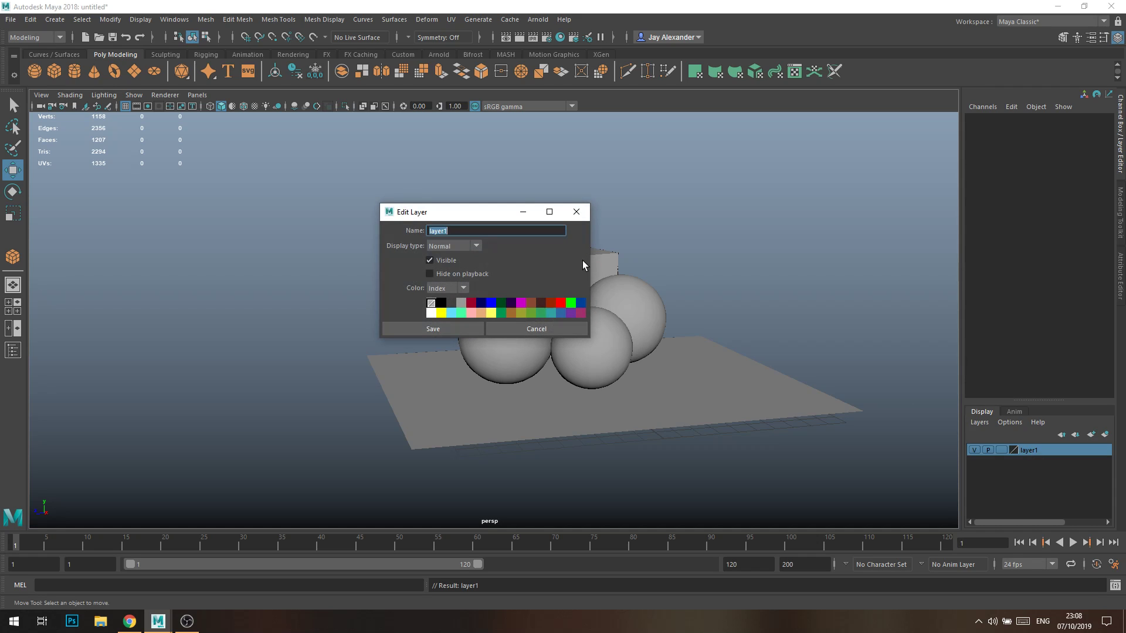
pyautogui.write('Greybox Blockout')
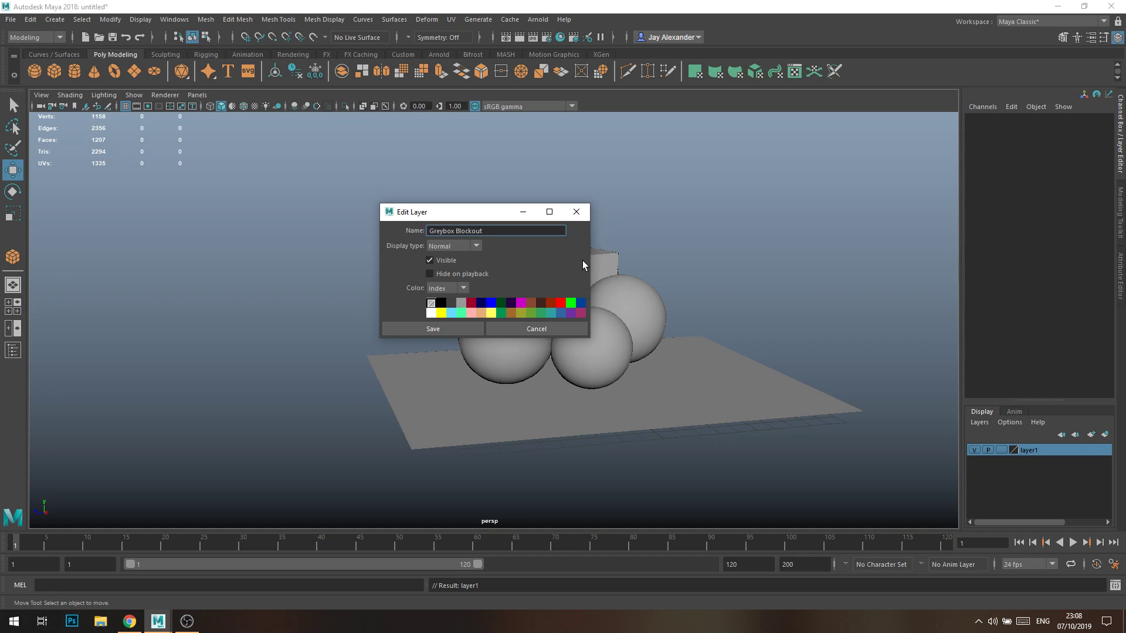
pyautogui.click(438, 329)
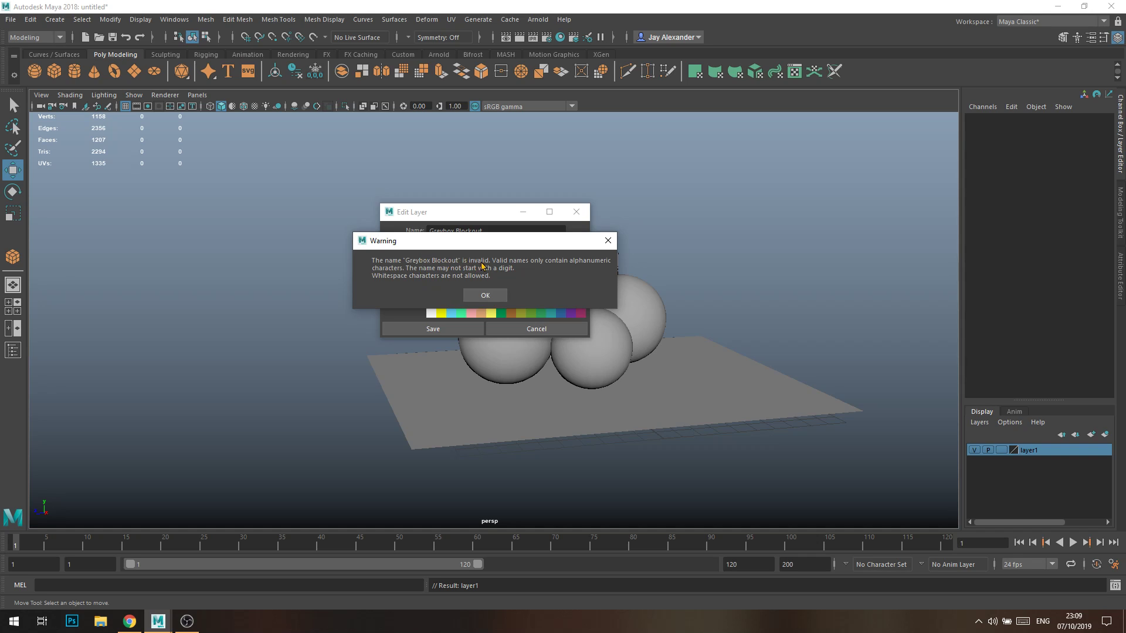
pyautogui.click(490, 295)
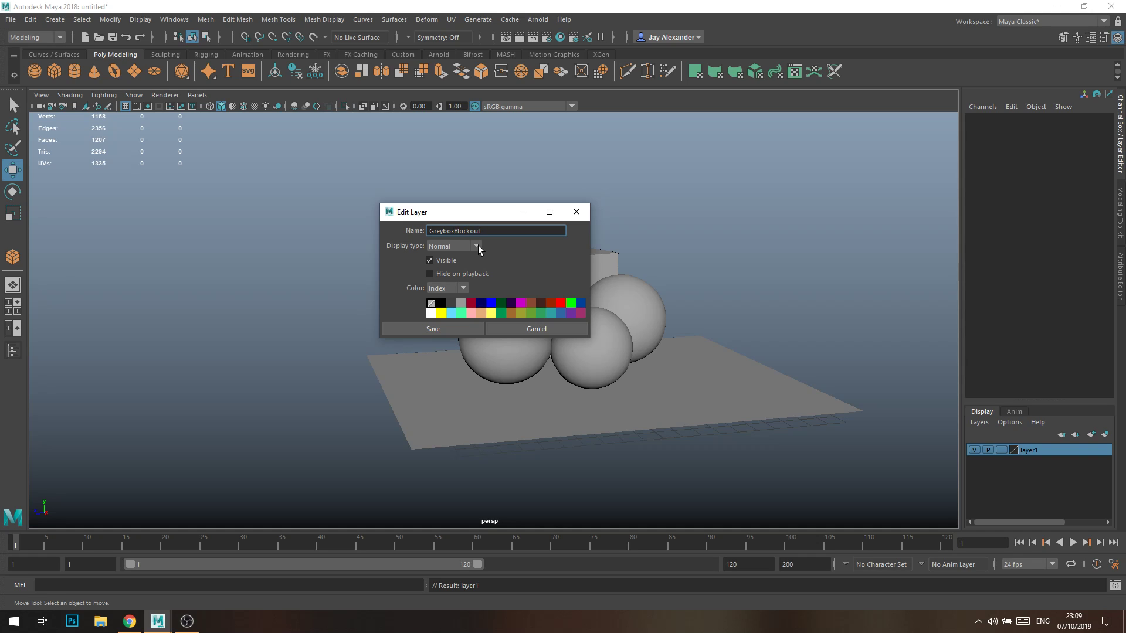
pyautogui.click(442, 326)
pyautogui.click(818, 261)
pyautogui.keyDown('alt'); pyautogui.moveTo(644, 338); pyautogui.dragTo(654, 334); pyautogui.keyUp('alt')
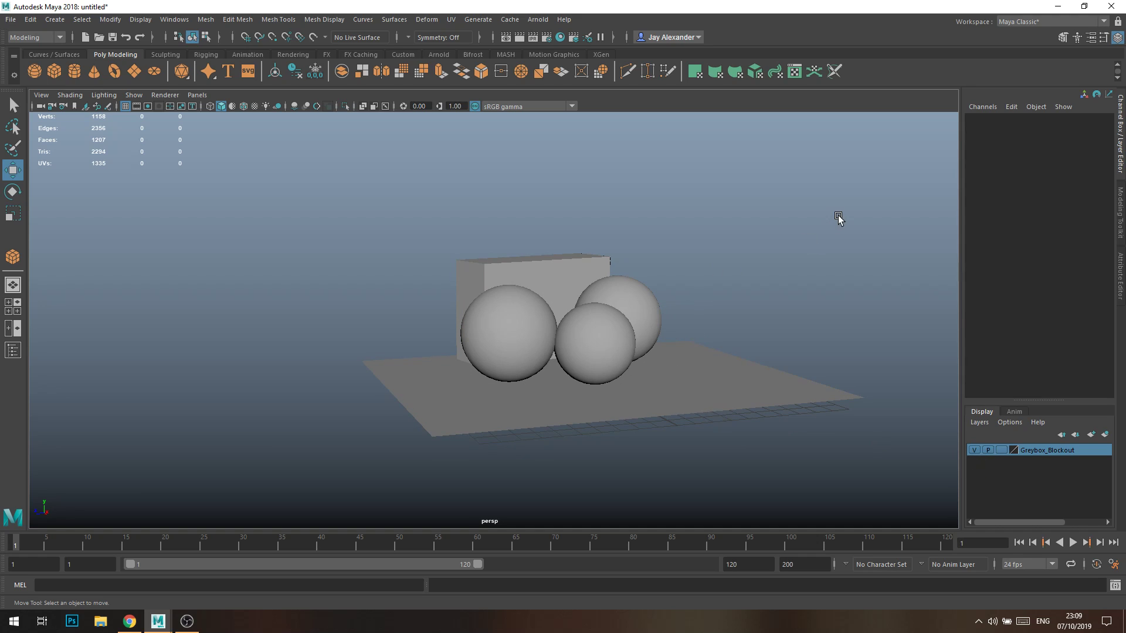
# Add the cube, spheres and floor plane to the Greybox_Blockout layer and toggle the layer's visibility off and on.
pyautogui.moveTo(858, 171); pyautogui.dragTo(316, 509)
pyautogui.rightClick(1046, 456)
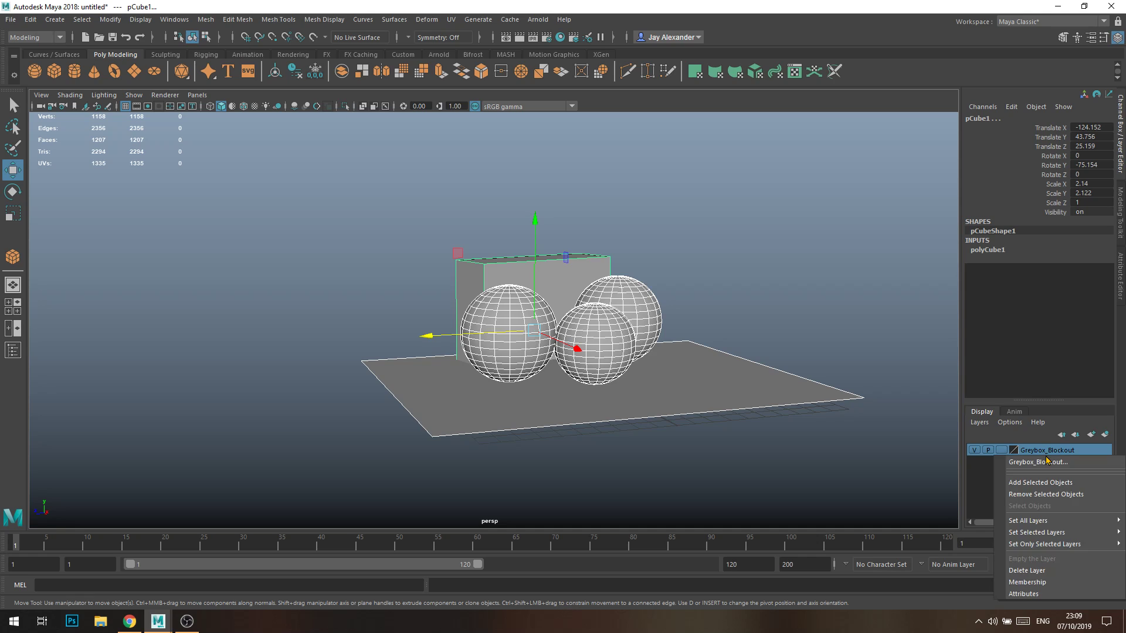
pyautogui.click(1036, 489)
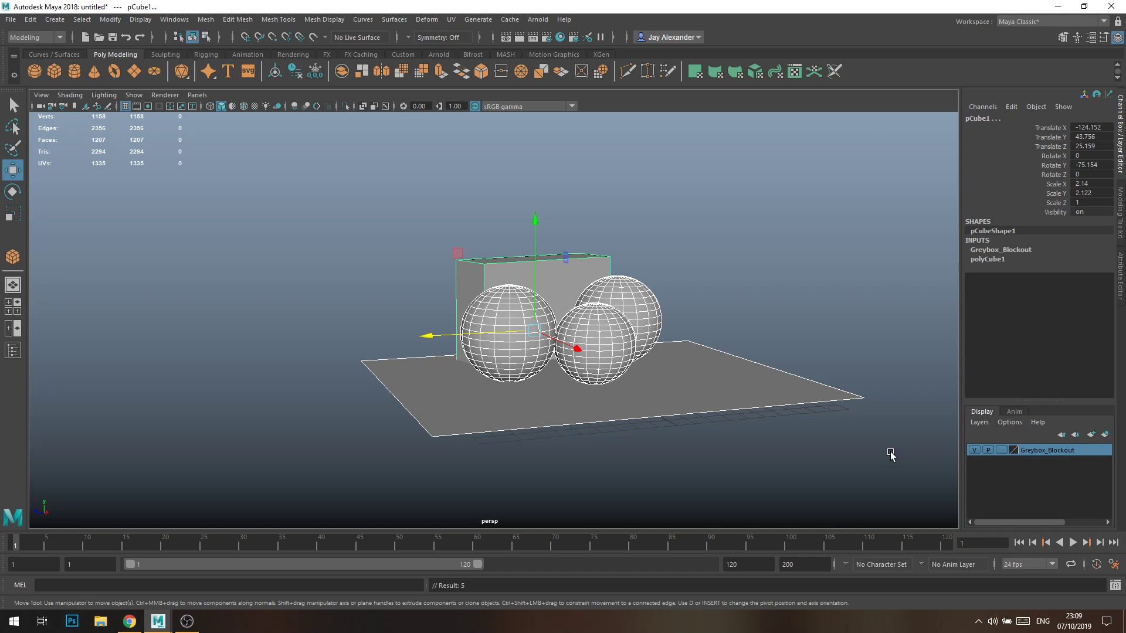
pyautogui.click(891, 455)
pyautogui.click(974, 450)
pyautogui.click(974, 450)
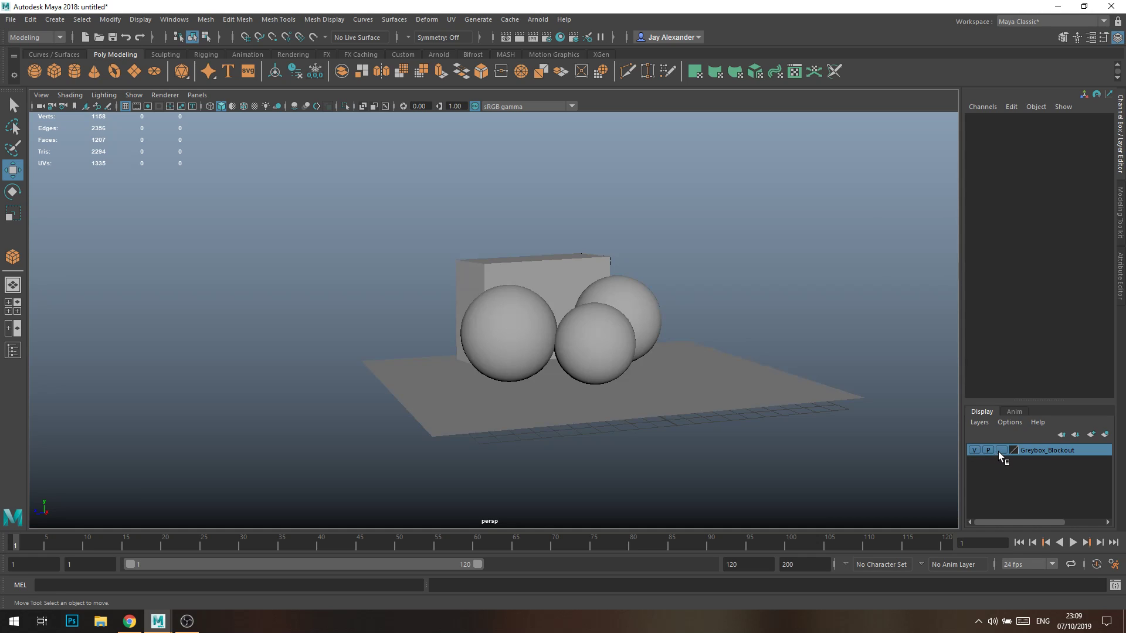
# Set the Greybox_Blockout layer to Template display and cycle the viewport background to plain light grey.
pyautogui.click(1000, 451)
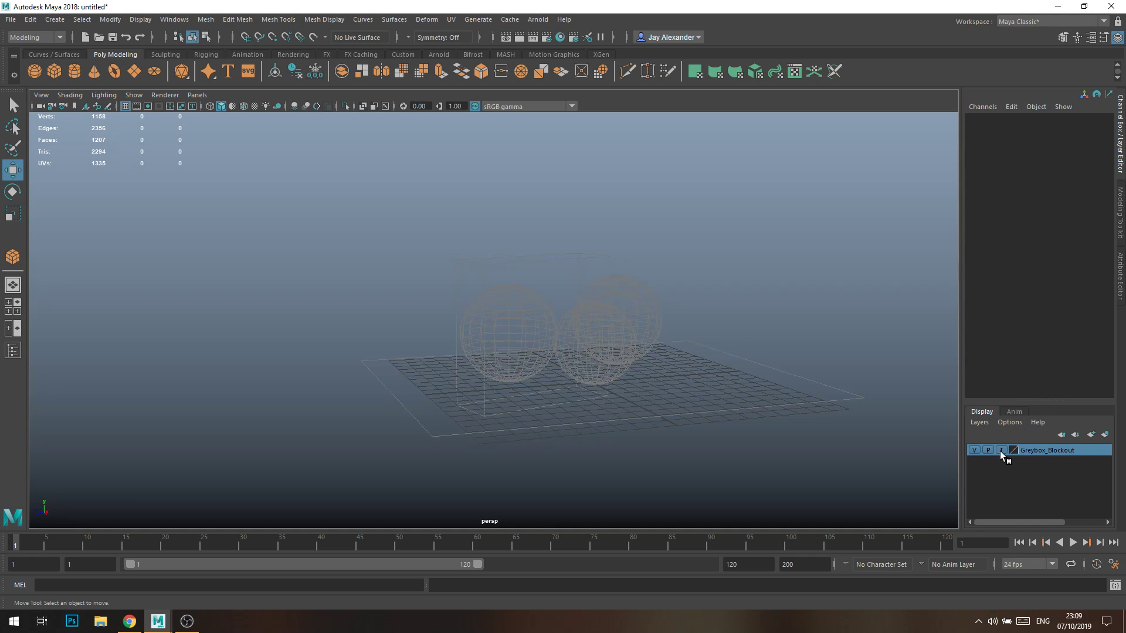
pyautogui.keyDown('alt'); pyautogui.moveTo(701, 349); pyautogui.dragTo(706, 357); pyautogui.keyUp('alt')
pyautogui.hotkey('alt', 'b')
pyautogui.hotkey('alt', 'b')
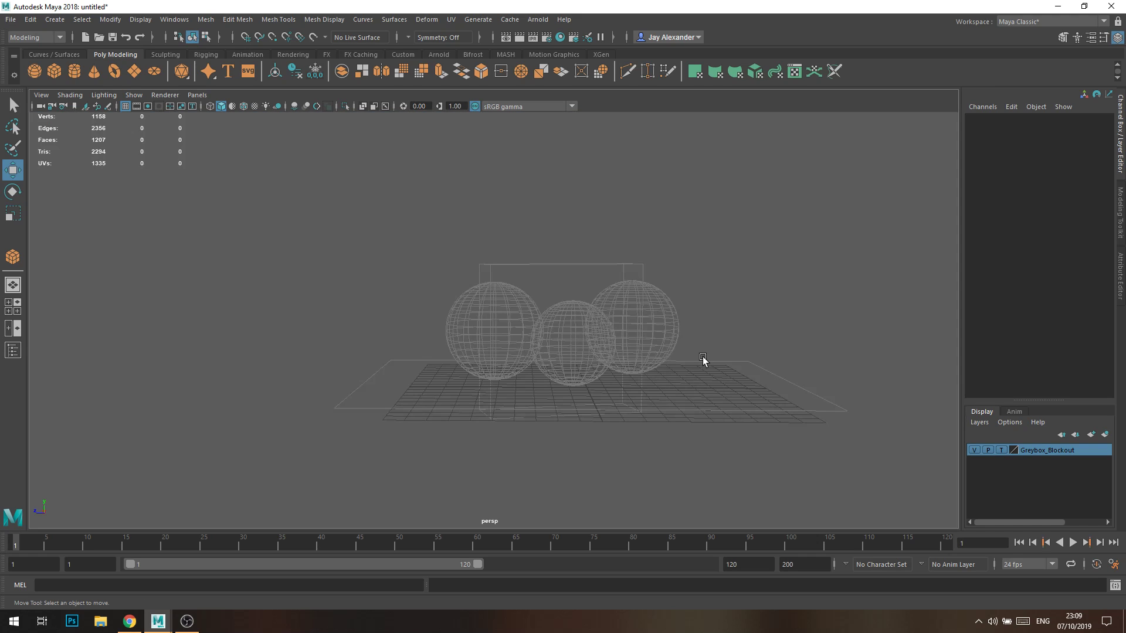
pyautogui.hotkey('alt', 'b')
pyautogui.keyDown('alt'); pyautogui.moveTo(670, 364); pyautogui.dragTo(765, 416); pyautogui.keyUp('alt')
# Switch the Greybox_Blockout layer's display type to Reference.
pyautogui.click(1000, 450)
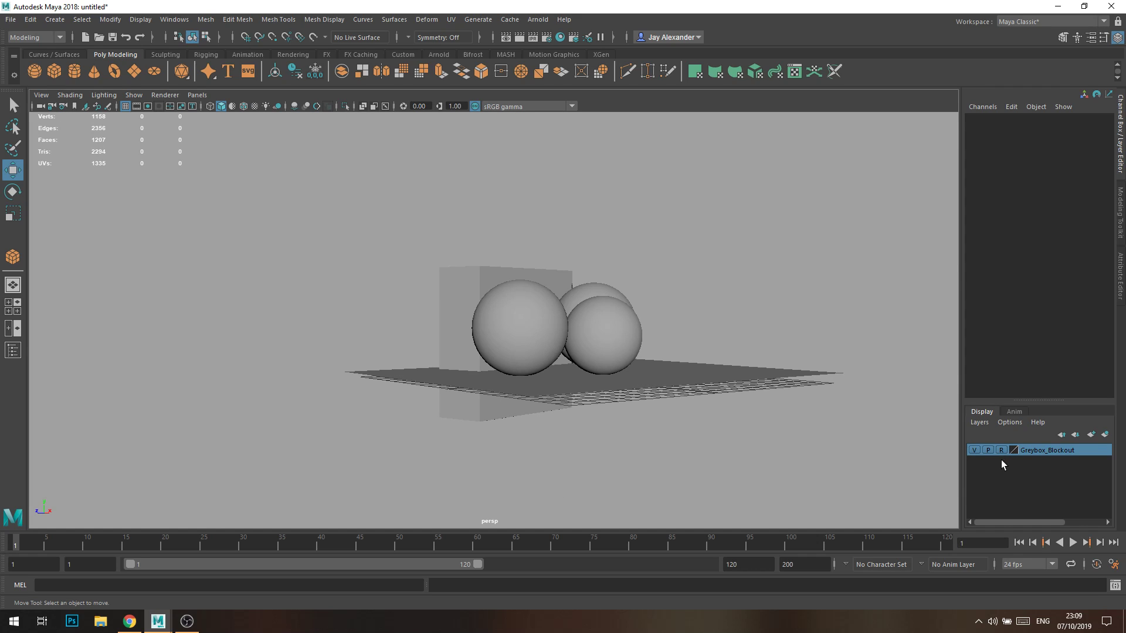
pyautogui.keyDown('alt'); pyautogui.moveTo(758, 409); pyautogui.dragTo(663, 392); pyautogui.keyUp('alt')
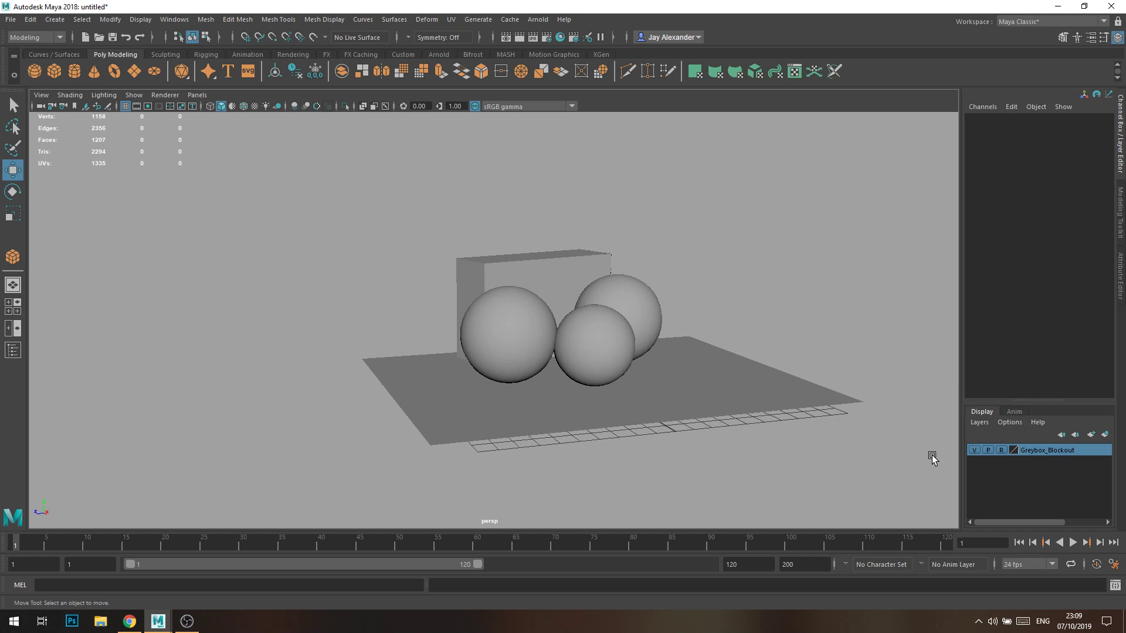
pyautogui.scroll(3, 792, 361)
pyautogui.keyDown('alt'); pyautogui.moveTo(792, 361); pyautogui.dragTo(578, 339); pyautogui.keyUp('alt')
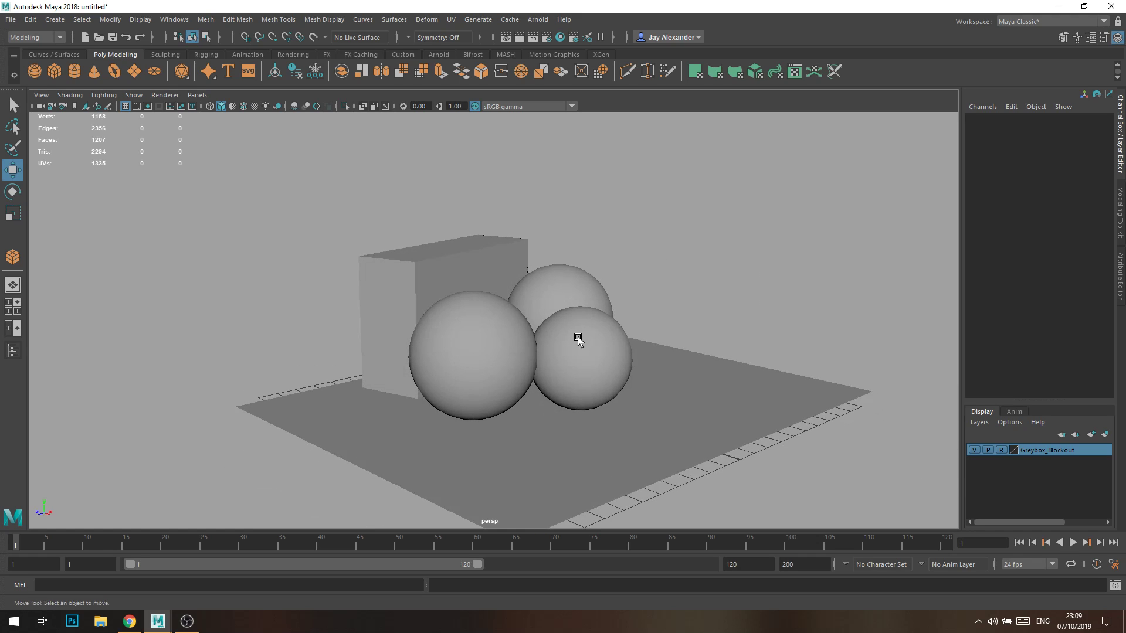
pyautogui.scroll(5, 614, 370)
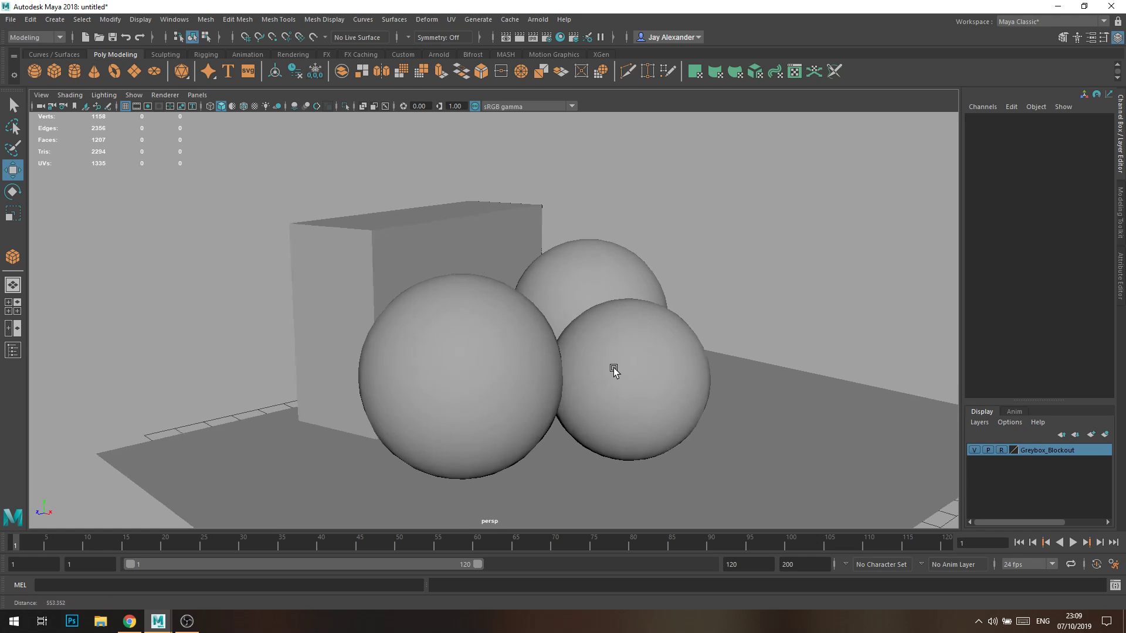
pyautogui.click(1092, 435)
pyautogui.doubleClick(1036, 450)
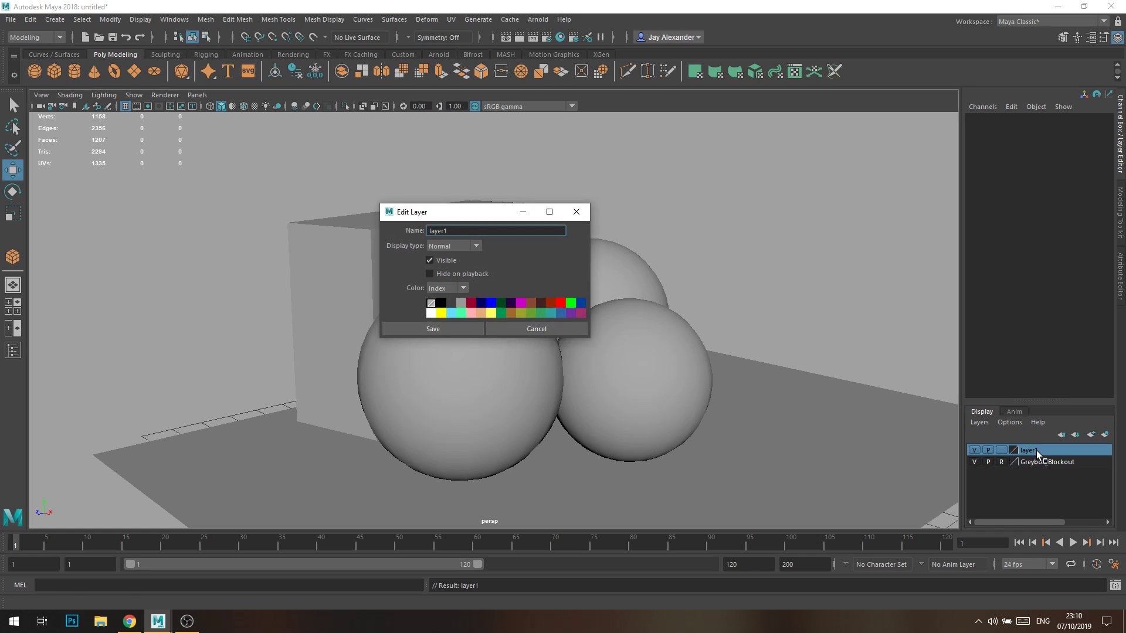
pyautogui.write('Final_Geometry')
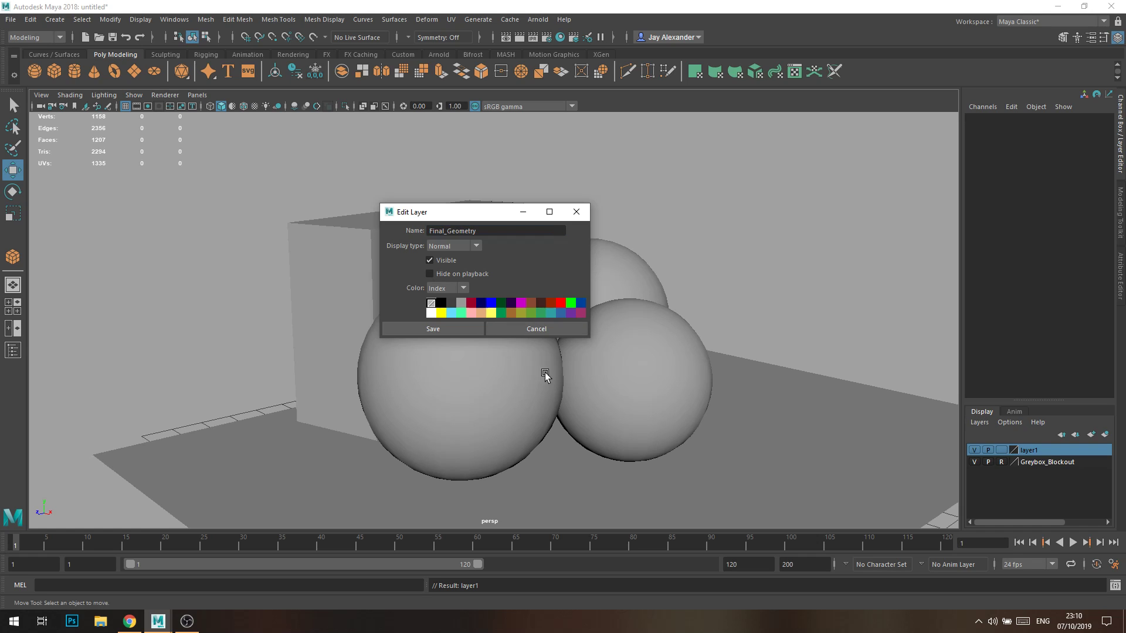
pyautogui.click(455, 324)
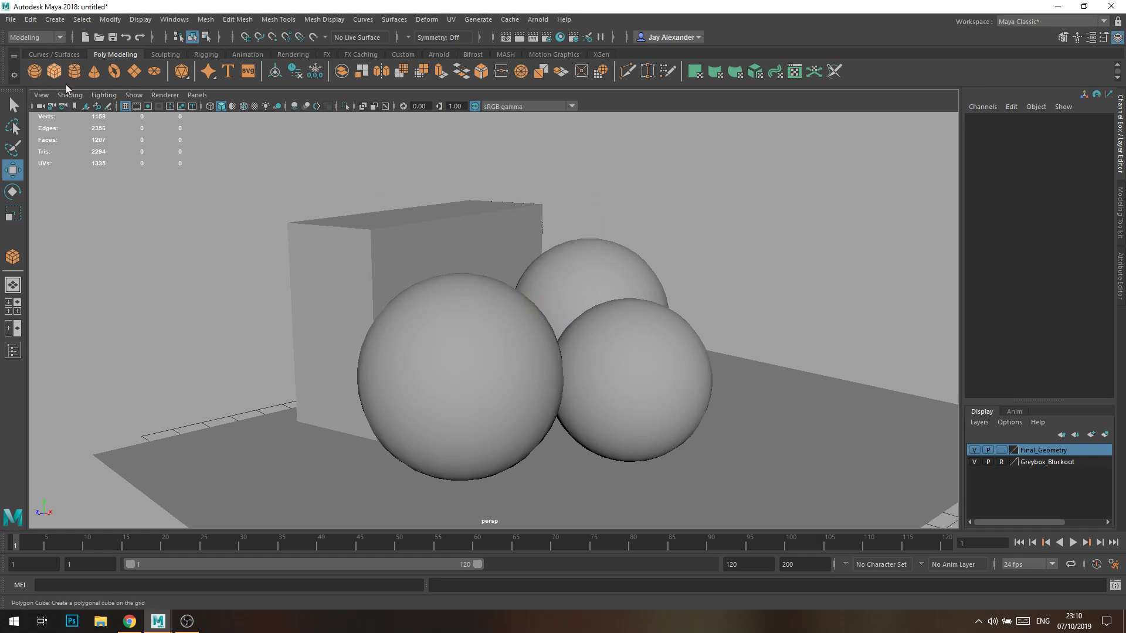
pyautogui.rightClick(1059, 455)
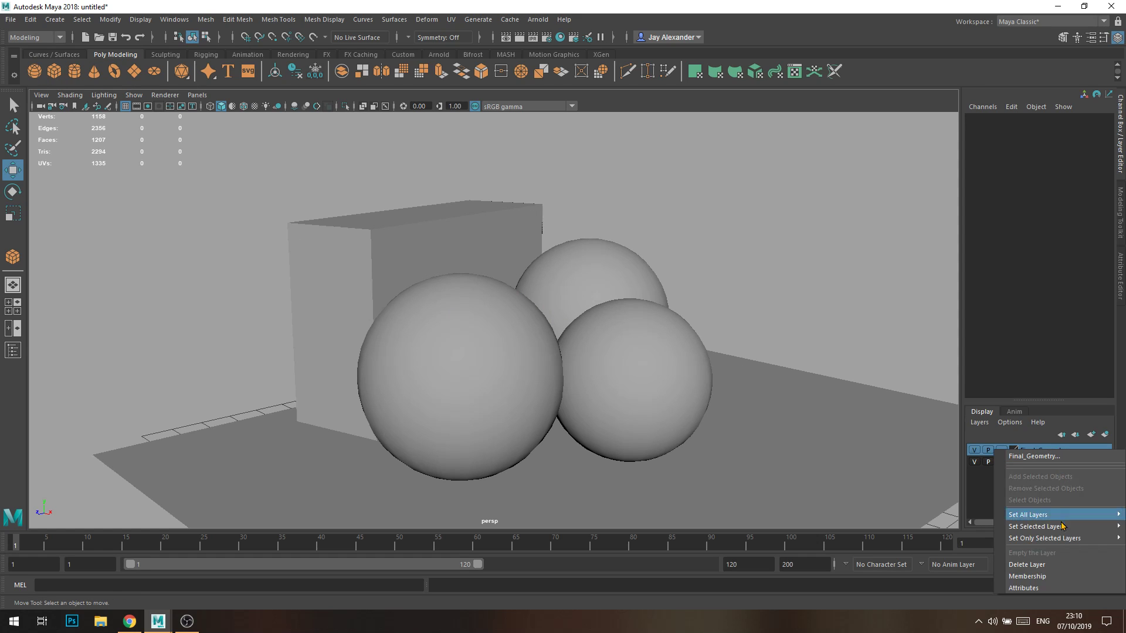
pyautogui.click(1043, 564)
# Create a new display layer named Lighting_HDRI and try to box-select the referenced blockout objects.
pyautogui.click(1090, 435)
pyautogui.doubleClick(1031, 450)
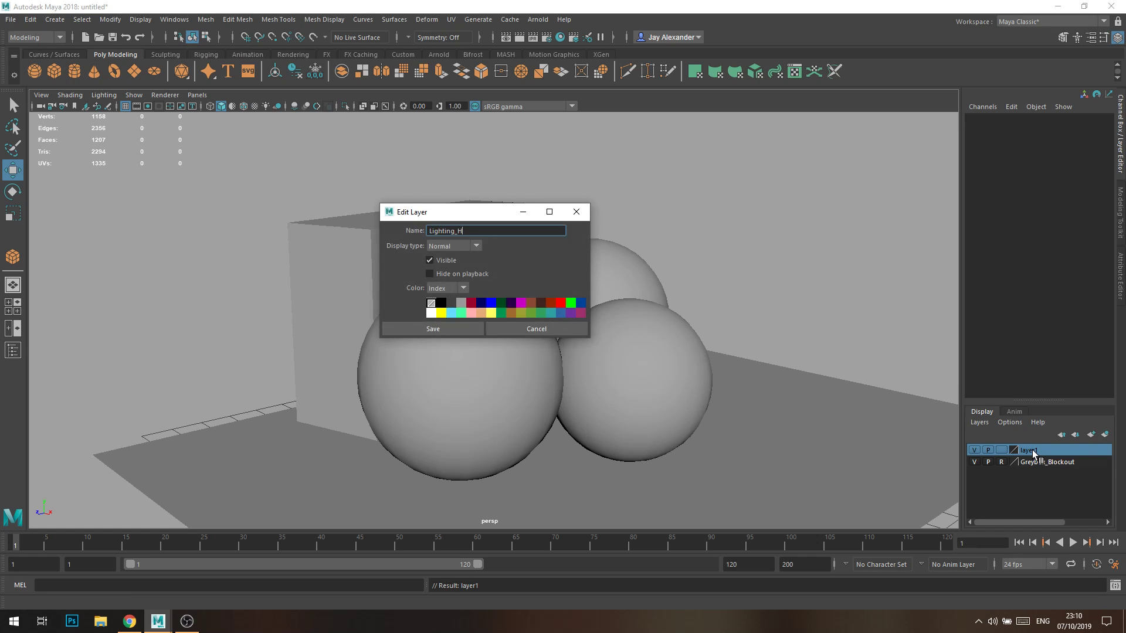
pyautogui.click(441, 327)
pyautogui.moveTo(801, 146); pyautogui.dragTo(269, 510)
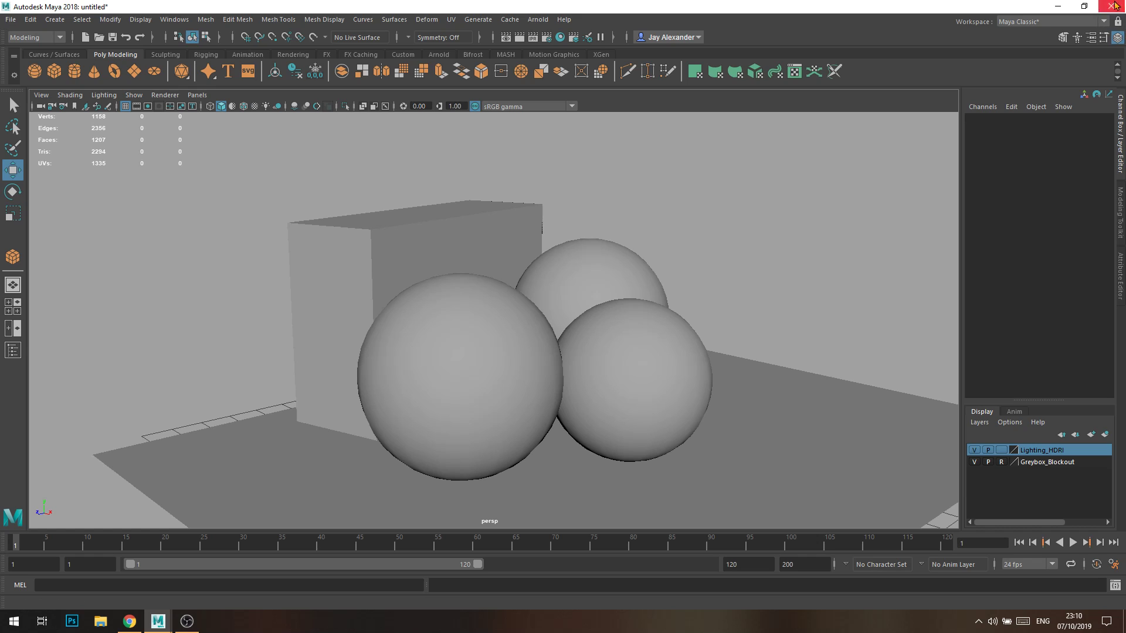
# Create an Arnold SkyDome light in the scene.
pyautogui.keyDown('alt'); pyautogui.moveTo(744, 312); pyautogui.dragTo(563, 319); pyautogui.keyUp('alt')
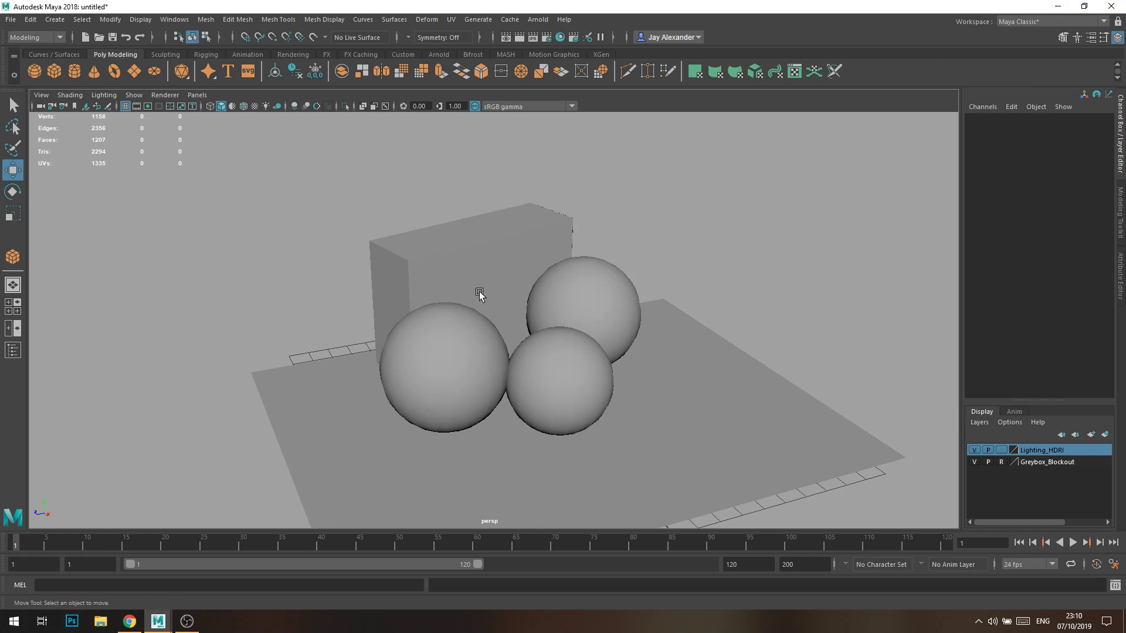
pyautogui.keyDown('alt'); pyautogui.moveTo(321, 213); pyautogui.dragTo(331, 198); pyautogui.keyUp('alt')
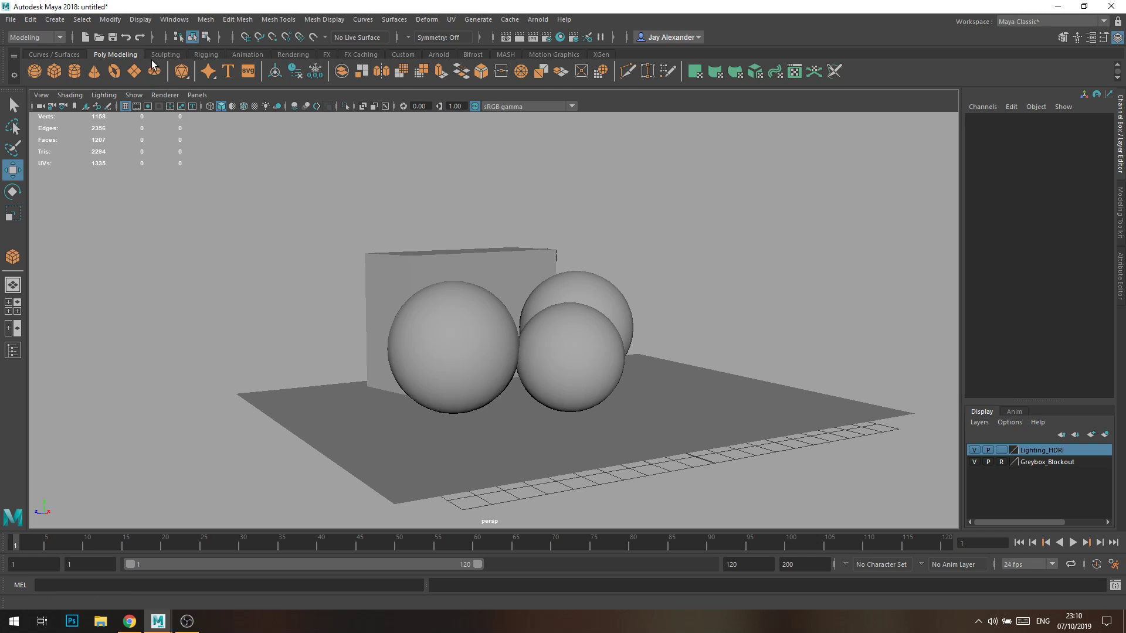
pyautogui.click(293, 54)
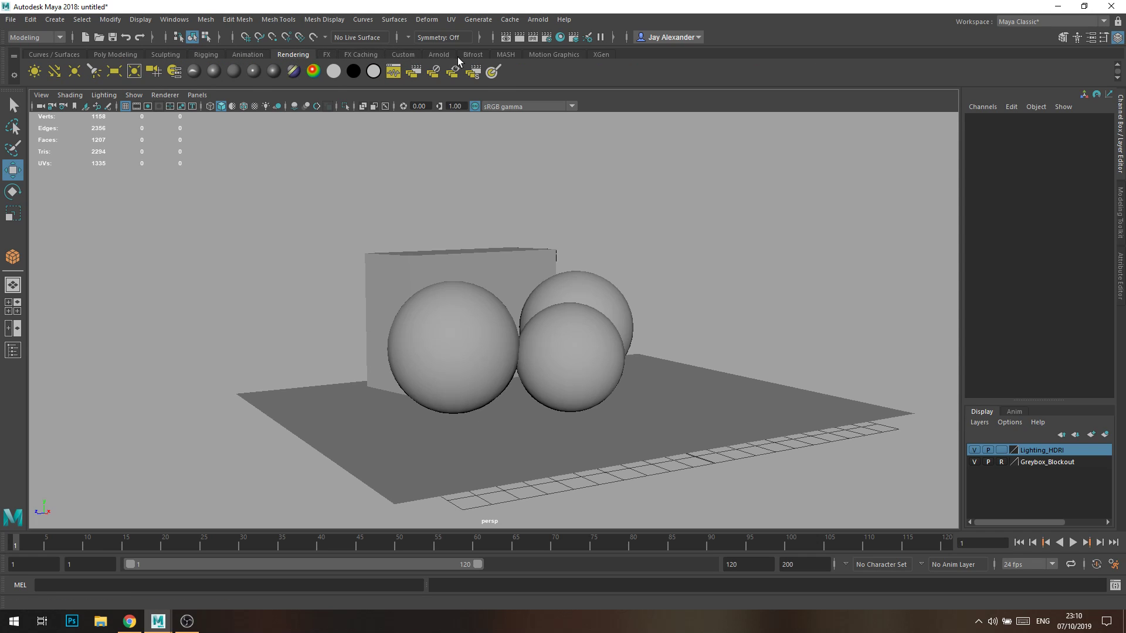
pyautogui.click(440, 55)
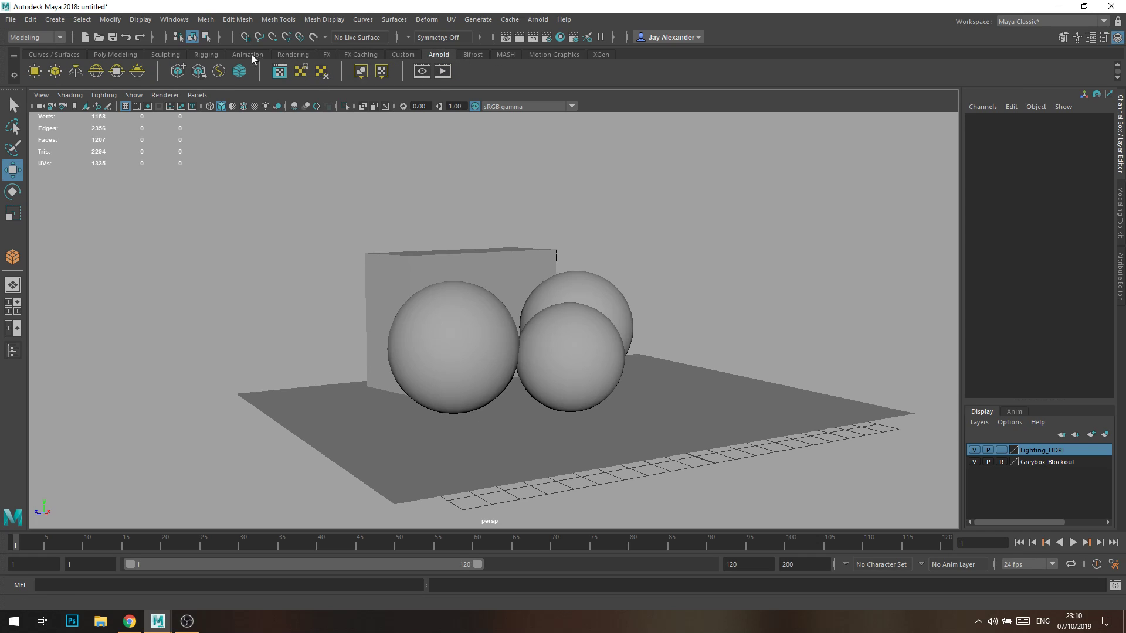
pyautogui.click(96, 72)
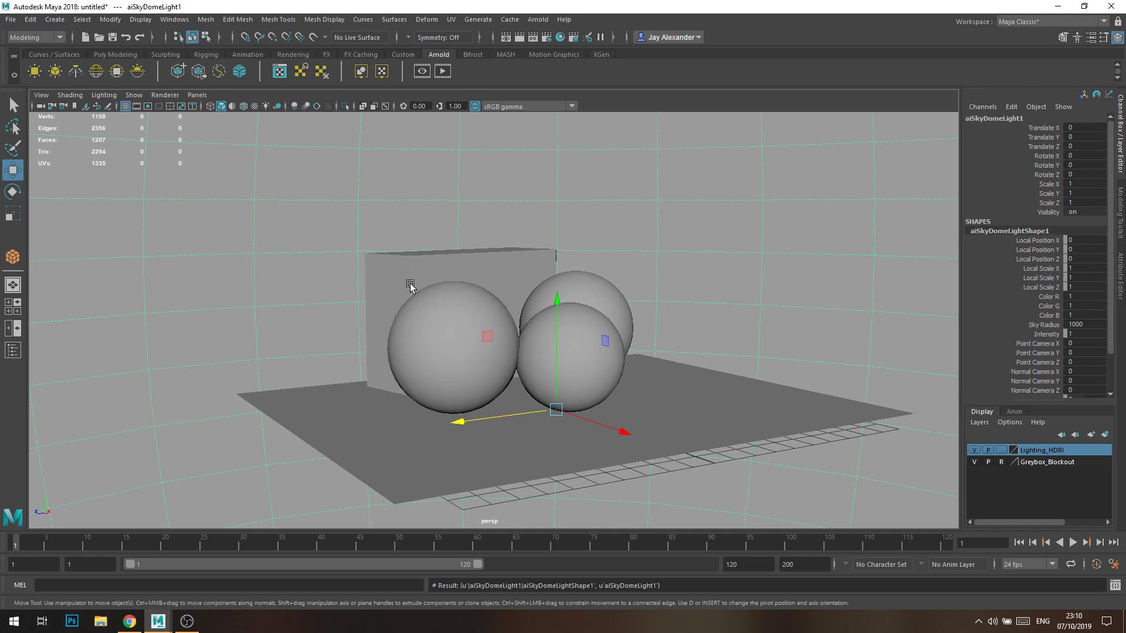
# Examine how the skydome surrounds the blockout from inside and outside, finishing with the whole dome framed.
pyautogui.keyDown('alt'); pyautogui.moveTo(676, 402); pyautogui.dragTo(360, 184, button='right'); pyautogui.keyUp('alt')
pyautogui.keyDown('alt'); pyautogui.moveTo(360, 184); pyautogui.dragTo(390, 205); pyautogui.keyUp('alt')
pyautogui.keyDown('alt'); pyautogui.moveTo(390, 205); pyautogui.dragTo(690, 341, button='right'); pyautogui.keyUp('alt')
pyautogui.keyDown('alt'); pyautogui.moveTo(690, 341); pyautogui.dragTo(628, 314); pyautogui.keyUp('alt')
pyautogui.keyDown('alt'); pyautogui.moveTo(629, 315); pyautogui.dragTo(754, 356, button='right'); pyautogui.keyUp('alt')
pyautogui.keyDown('alt'); pyautogui.moveTo(661, 362); pyautogui.dragTo(686, 328, button='right'); pyautogui.keyUp('alt')
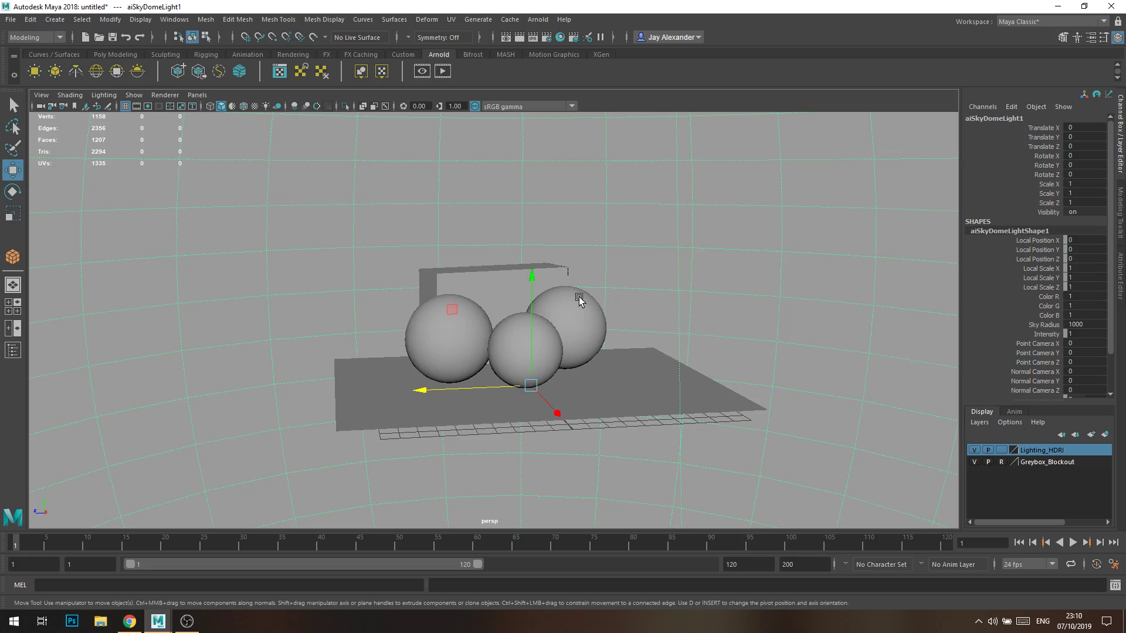
pyautogui.keyDown('alt'); pyautogui.moveTo(453, 280); pyautogui.dragTo(622, 249, button='right'); pyautogui.keyUp('alt')
pyautogui.keyDown('alt'); pyautogui.moveTo(754, 287); pyautogui.dragTo(387, 197, button='right'); pyautogui.keyUp('alt')
pyautogui.keyDown('alt'); pyautogui.moveTo(375, 196); pyautogui.dragTo(453, 187); pyautogui.keyUp('alt')
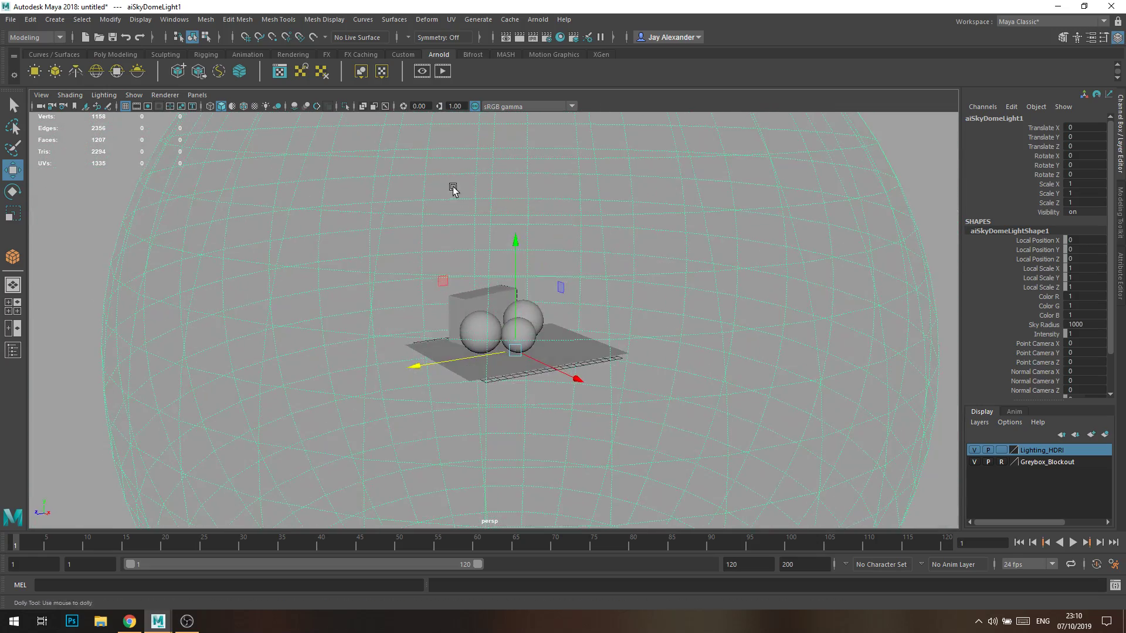
pyautogui.keyDown('alt'); pyautogui.moveTo(453, 187); pyautogui.dragTo(860, 359, button='right'); pyautogui.keyUp('alt')
pyautogui.keyDown('alt'); pyautogui.moveTo(528, 235); pyautogui.dragTo(628, 274, button='right'); pyautogui.keyUp('alt')
pyautogui.keyDown('alt'); pyautogui.moveTo(628, 274); pyautogui.dragTo(610, 256, button='middle'); pyautogui.keyUp('alt')
pyautogui.keyDown('alt'); pyautogui.moveTo(610, 256); pyautogui.dragTo(617, 253); pyautogui.keyUp('alt')
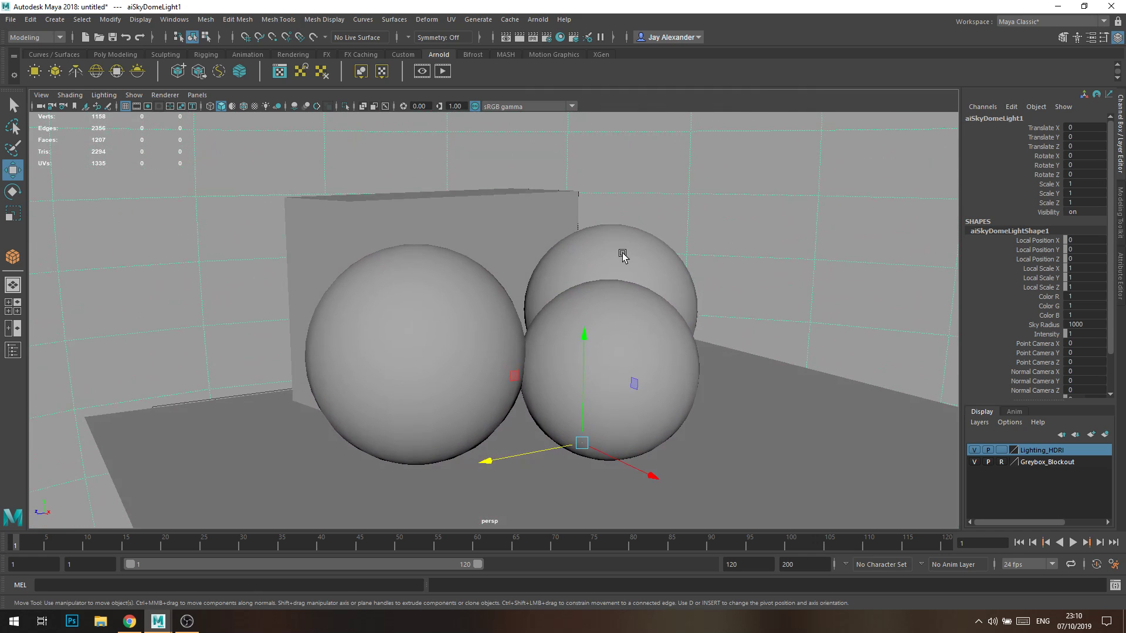
pyautogui.press('f')
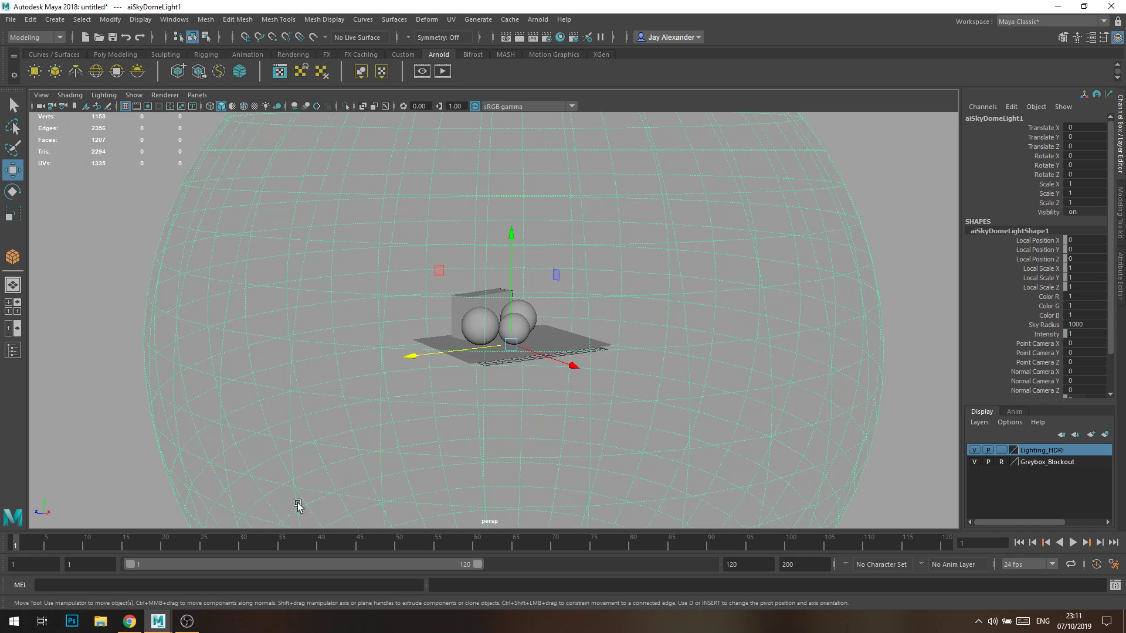
# Switch to Chrome and run a Google image search for "HDRI Texture Map" in a new tab.
pyautogui.click(129, 621)
pyautogui.hotkey('ctrl', 't')
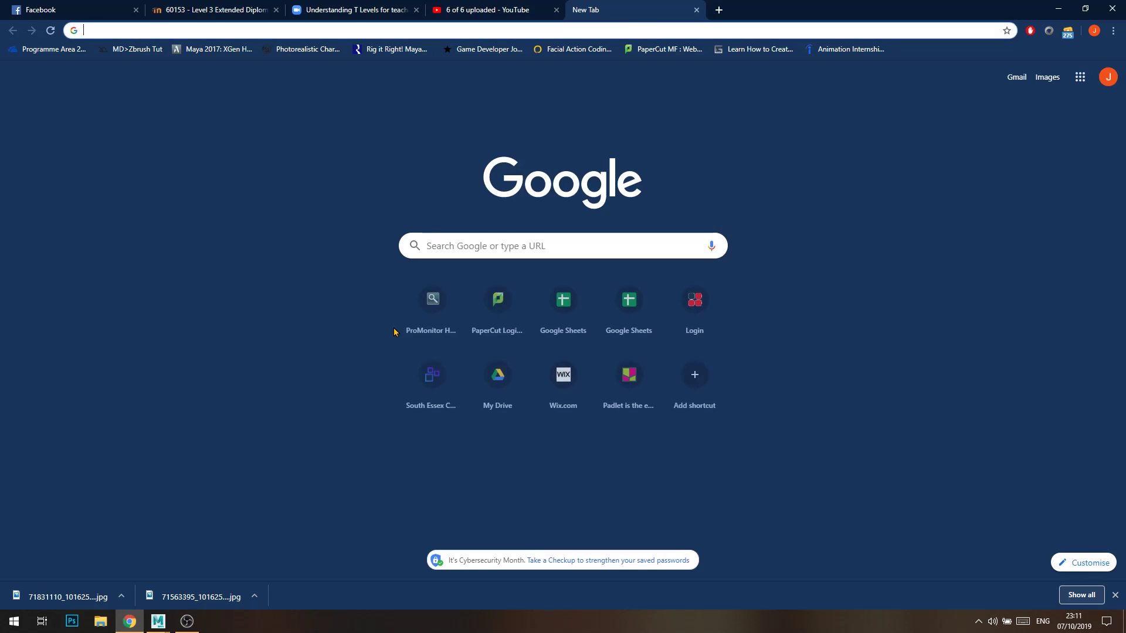
pyautogui.write('HDRI Texture Map')
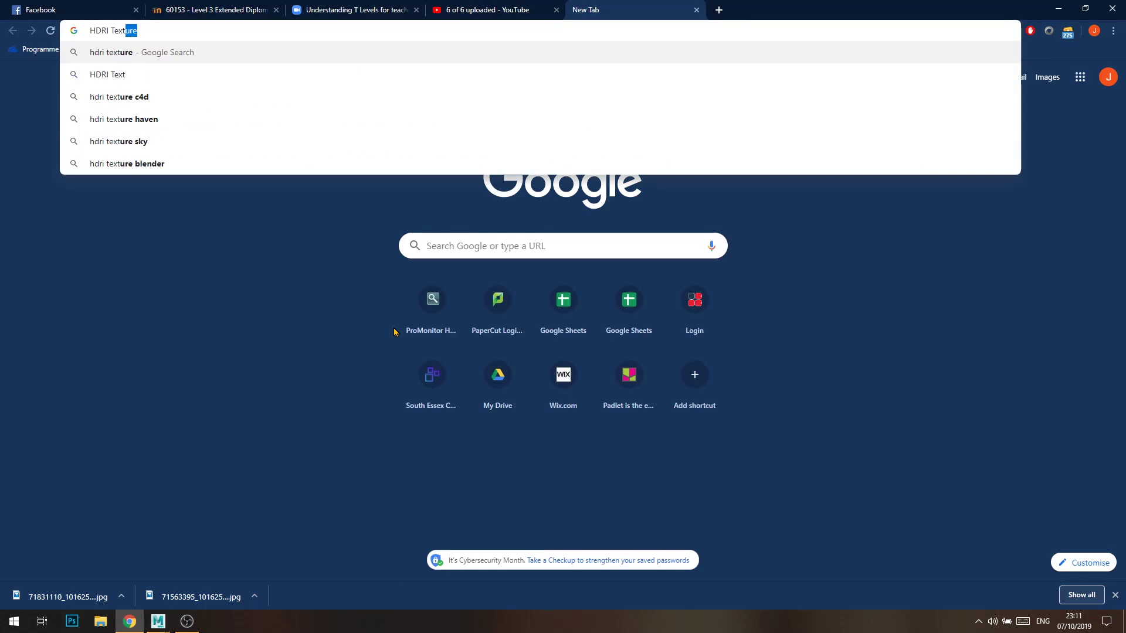
pyautogui.press('Return')
pyautogui.click(157, 119)
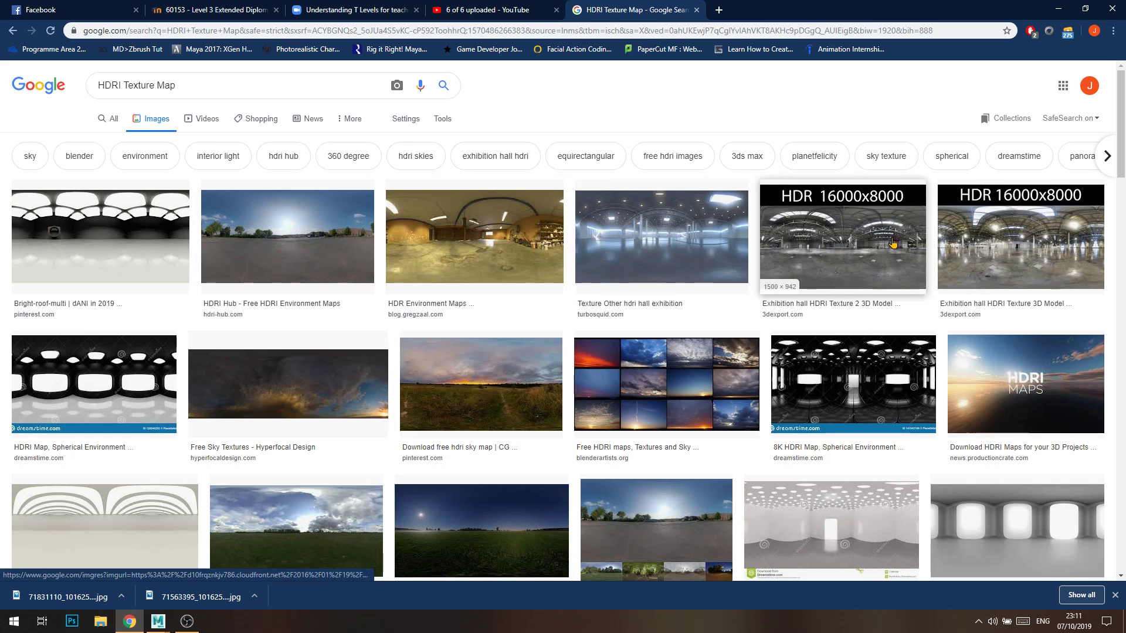
# Save the TurboSquid Exhibition Hall HDRI Map image to the Desktop as a JPEG named HDRI_DEMO.
pyautogui.click(657, 235)
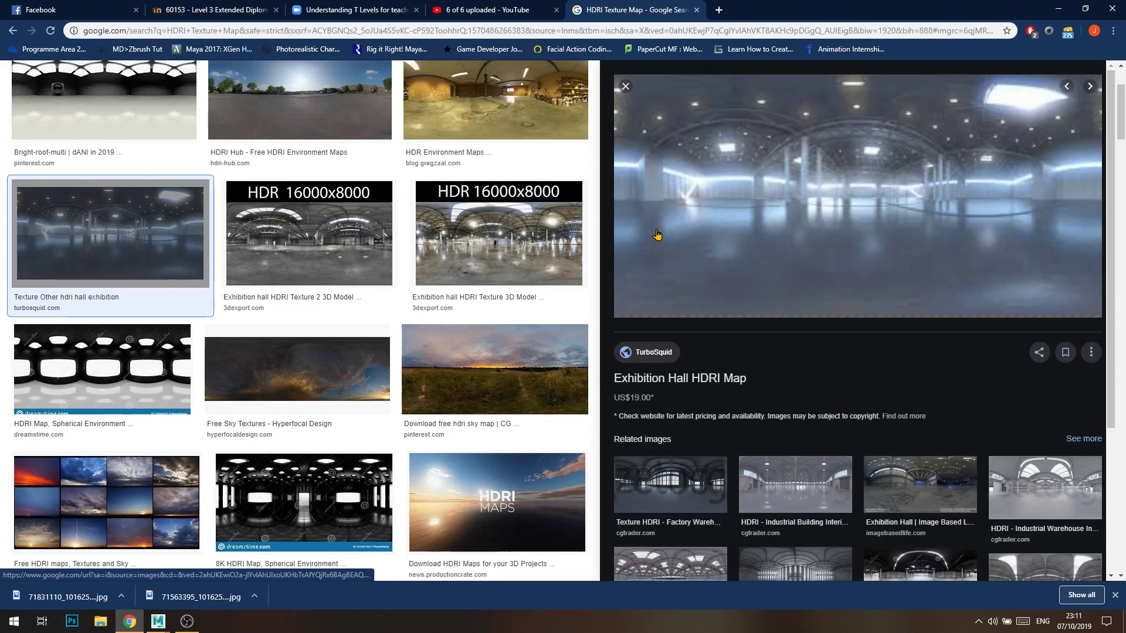
pyautogui.rightClick(868, 170)
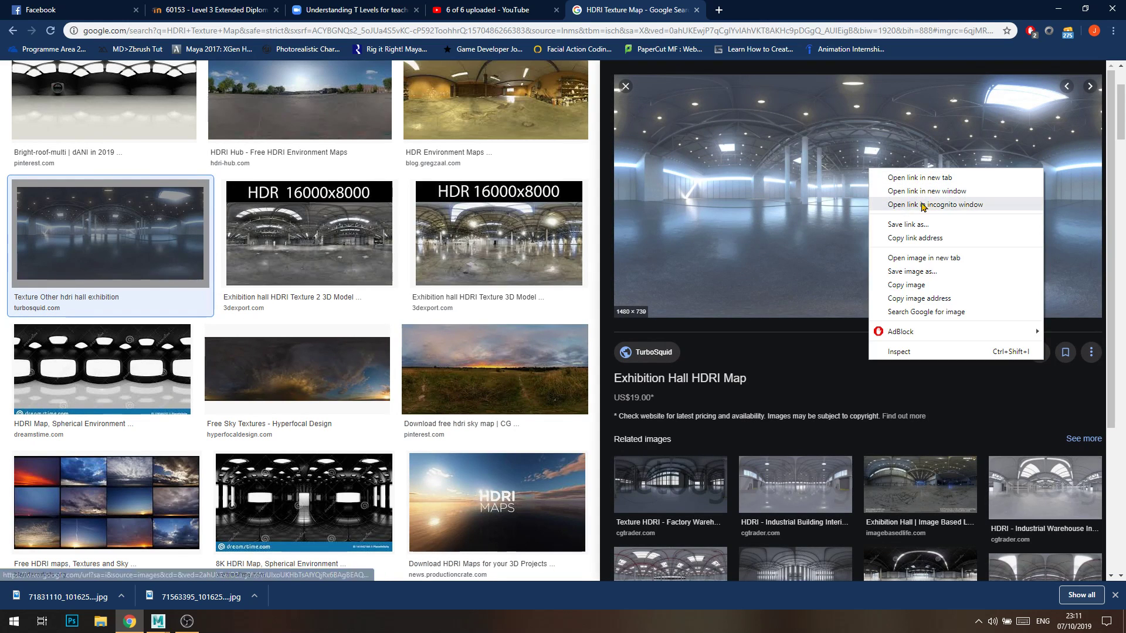
pyautogui.click(925, 271)
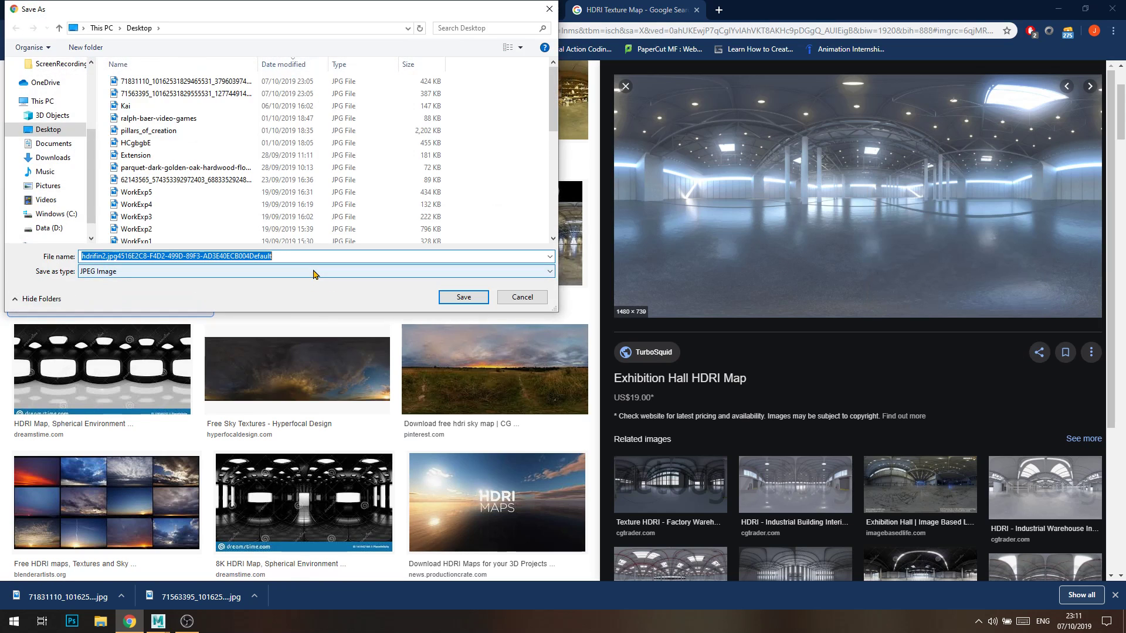
pyautogui.write('HDRI_DEMO')
pyautogui.press('Return')
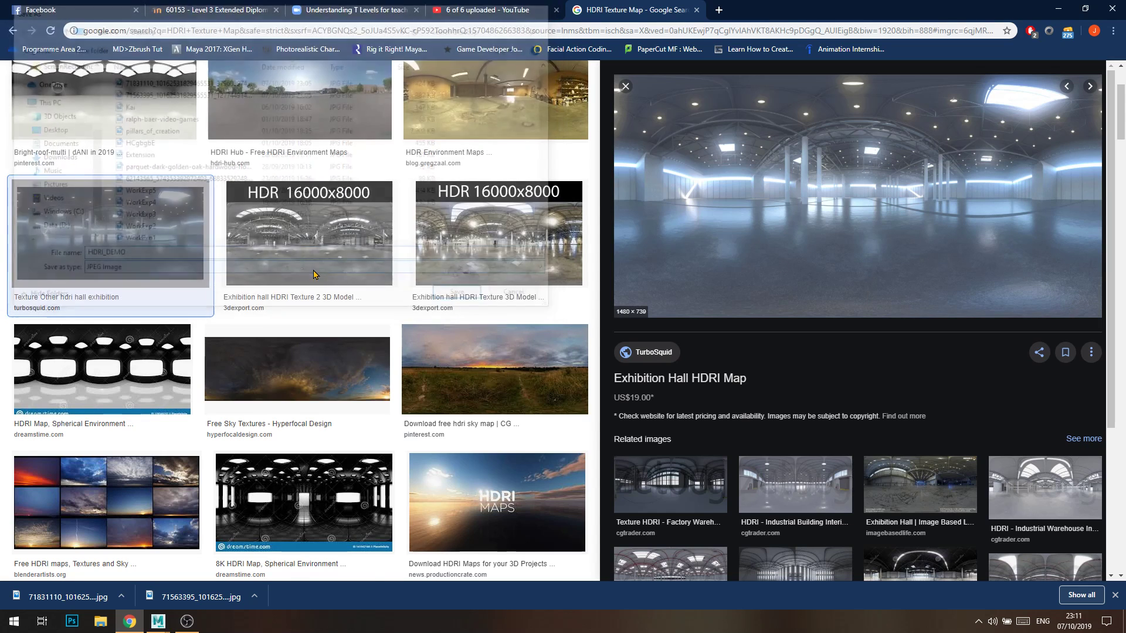
# Return to Maya and show the skydome light's shape attributes in the Attribute Editor.
pyautogui.hotkey('alt', 'Tab')
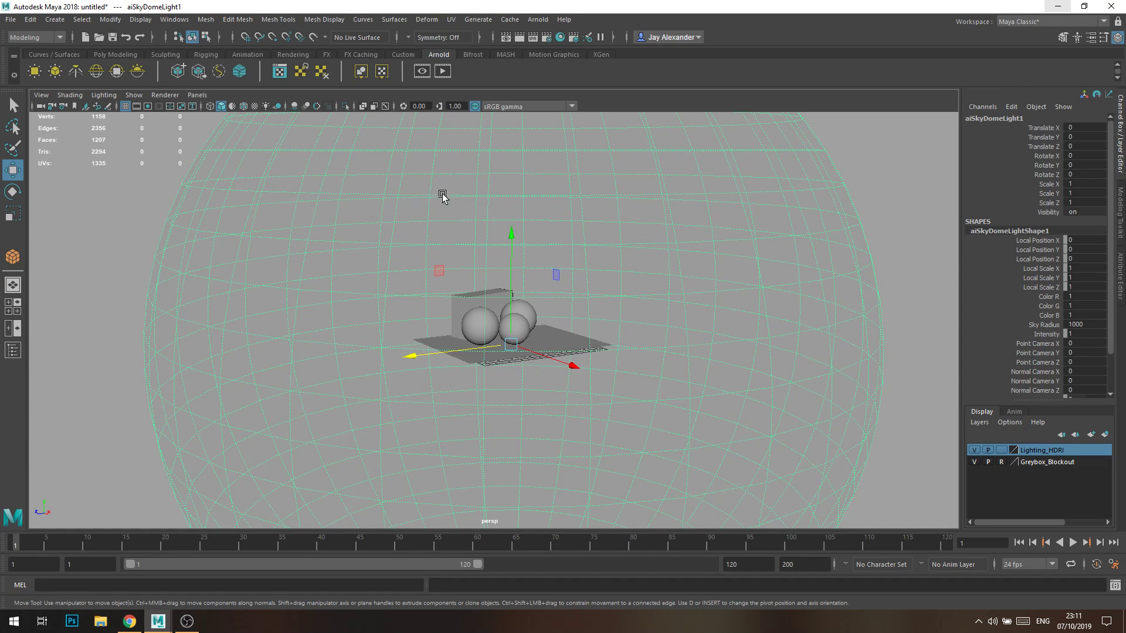
pyautogui.click(1120, 276)
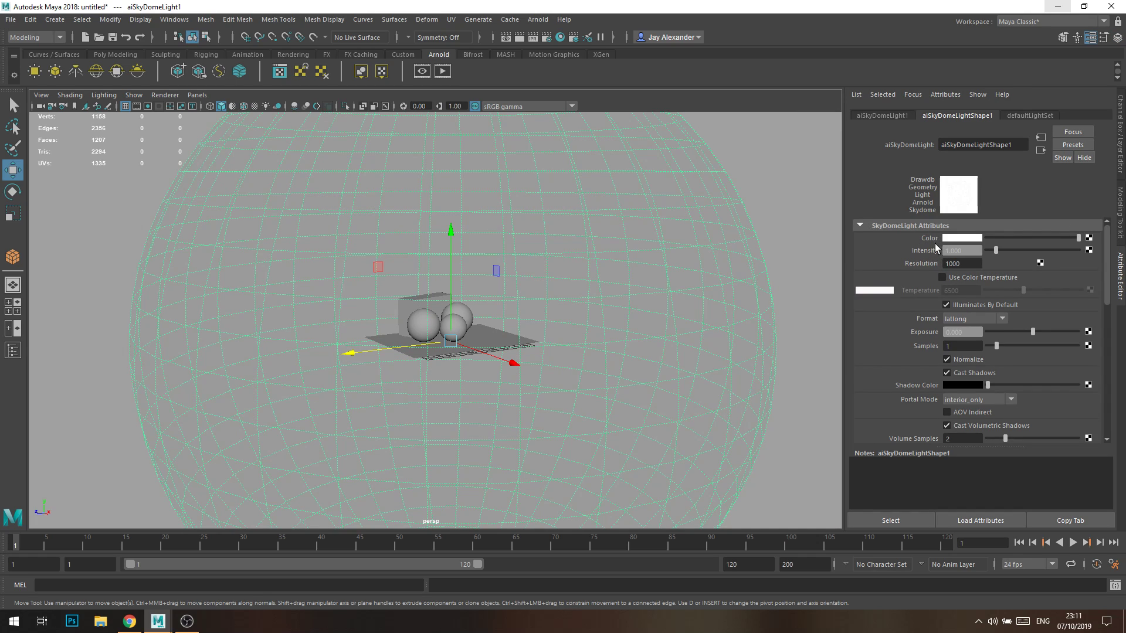
# Set the skydome light's colour to pure green.
pyautogui.moveTo(1077, 237); pyautogui.dragTo(1111, 237)
pyautogui.click(969, 238)
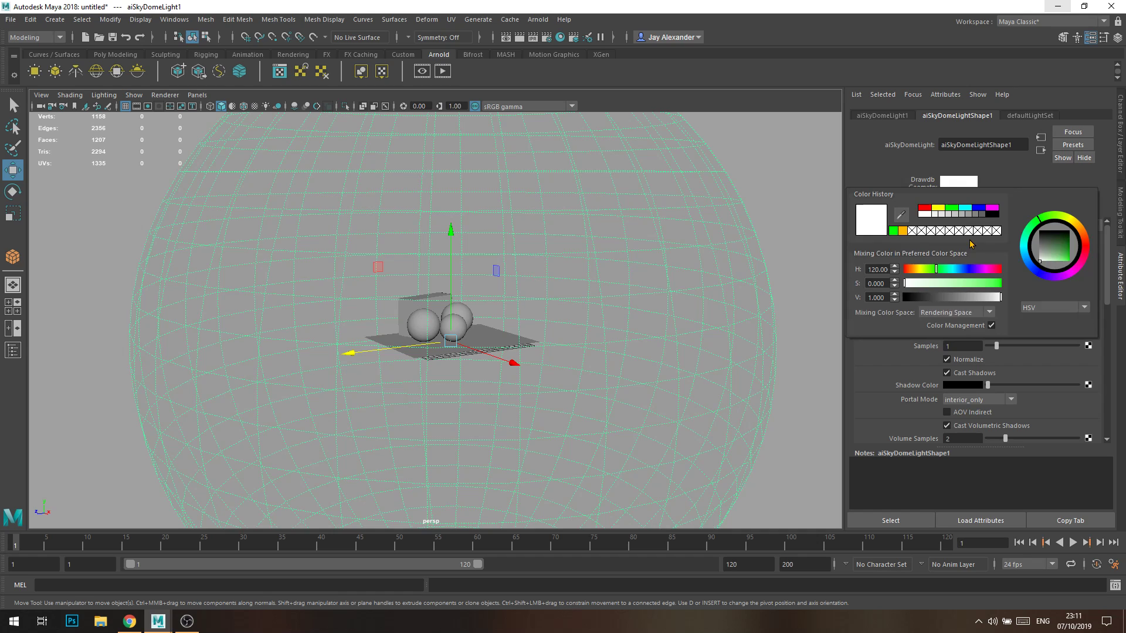
pyautogui.click(949, 208)
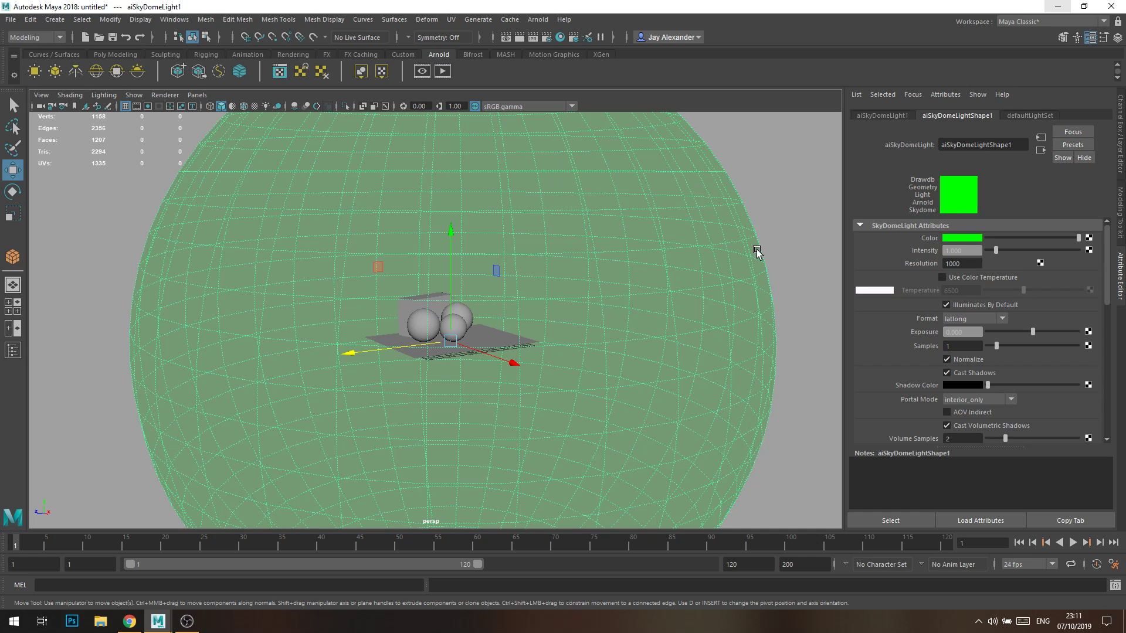
pyautogui.moveTo(129, 621)
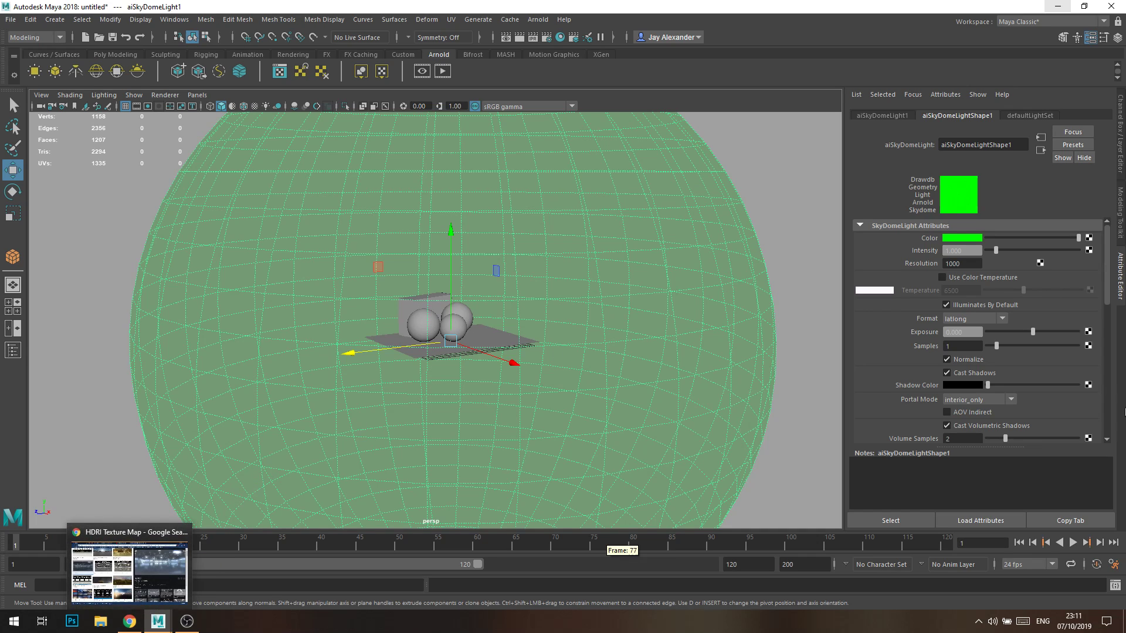
# Map a File texture to the skydome light's Color and load HDRI_DEMO.jpg from the Desktop as its image.
pyautogui.click(1088, 238)
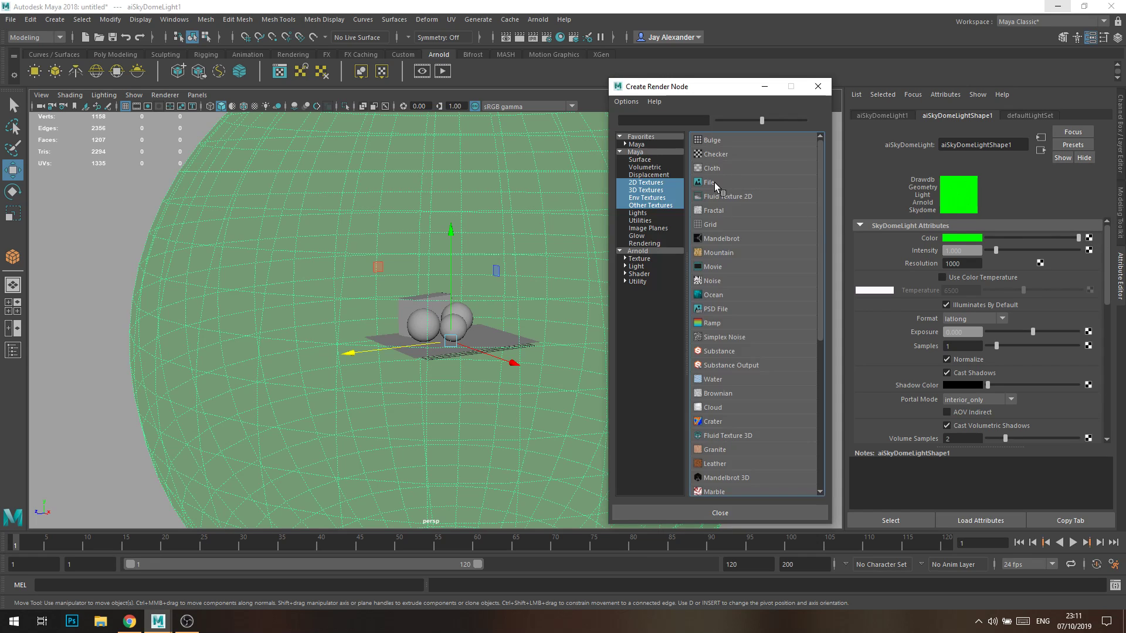
pyautogui.click(709, 183)
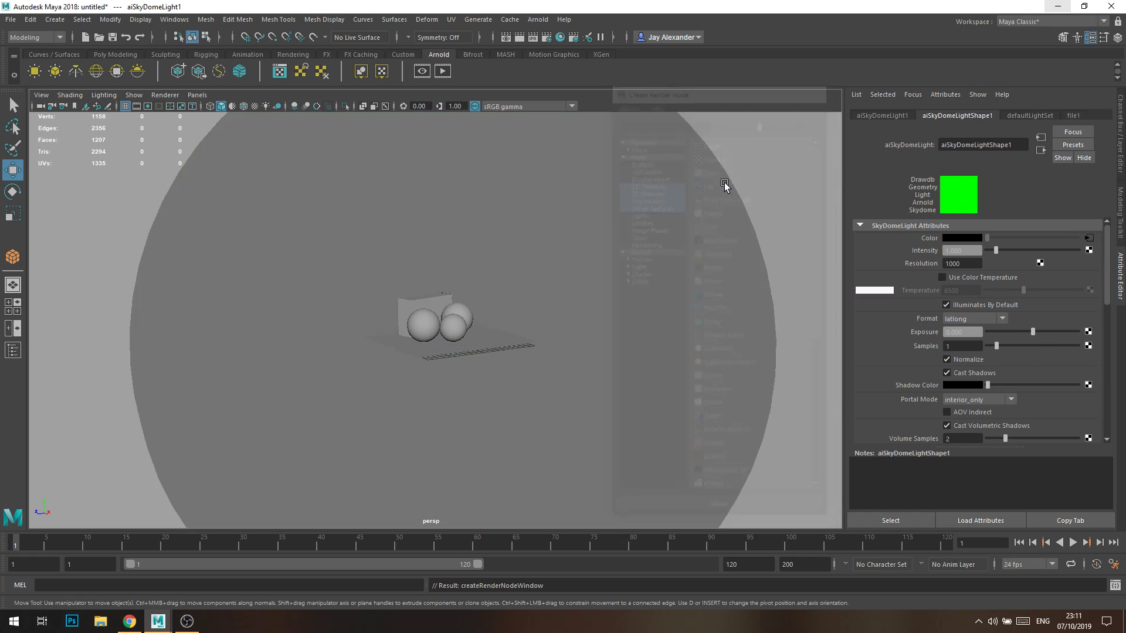
pyautogui.click(1092, 276)
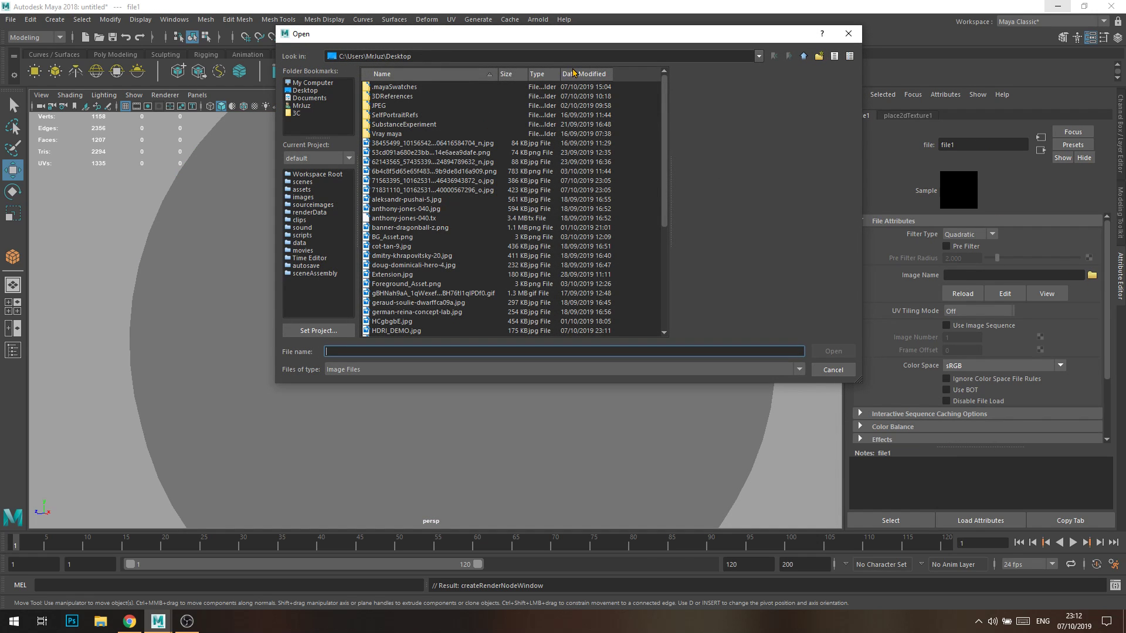
pyautogui.click(322, 90)
pyautogui.click(604, 72)
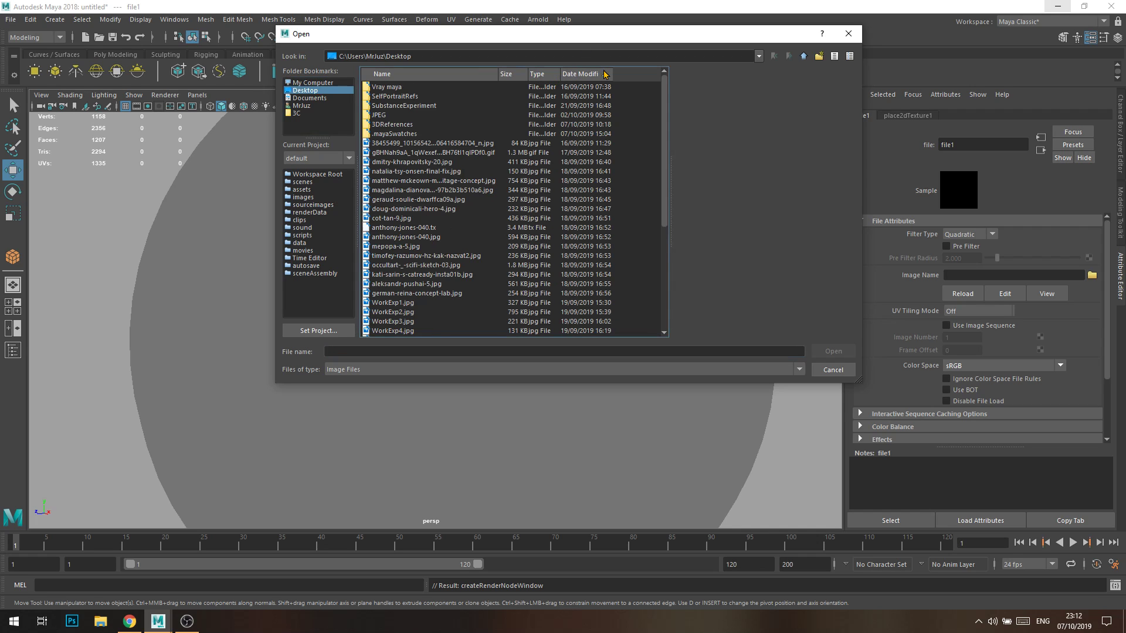
pyautogui.click(577, 74)
pyautogui.doubleClick(406, 88)
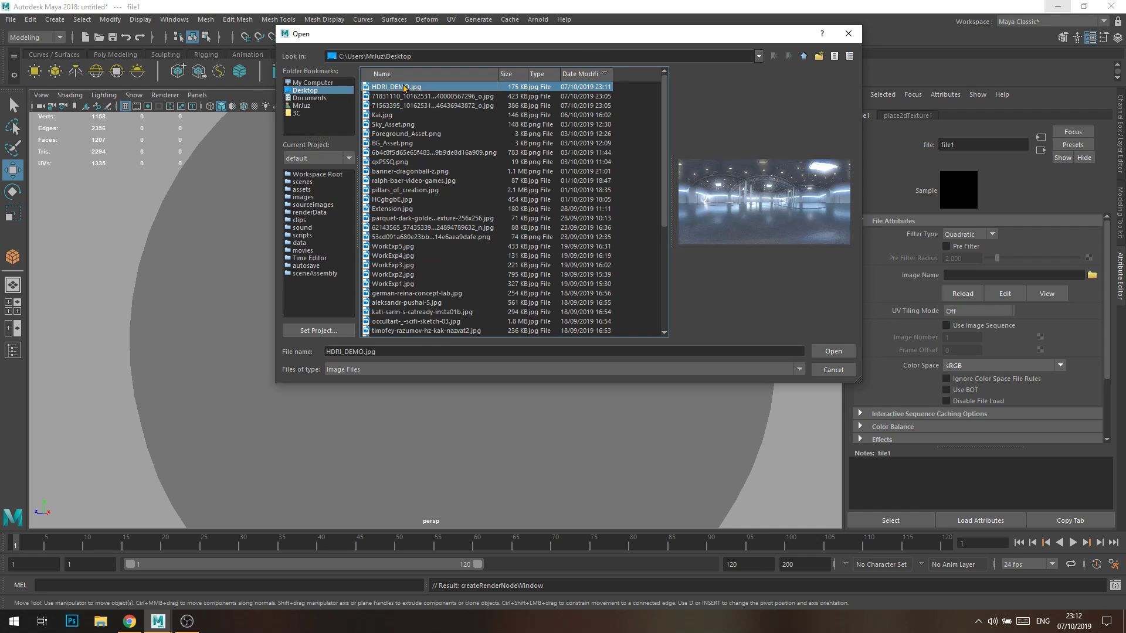
# Set the skydome light's Camera visibility to 0, then deselect the light.
pyautogui.keyDown('alt'); pyautogui.moveTo(560, 280); pyautogui.dragTo(532, 270); pyautogui.keyUp('alt')
pyautogui.scroll(8, 531, 270)
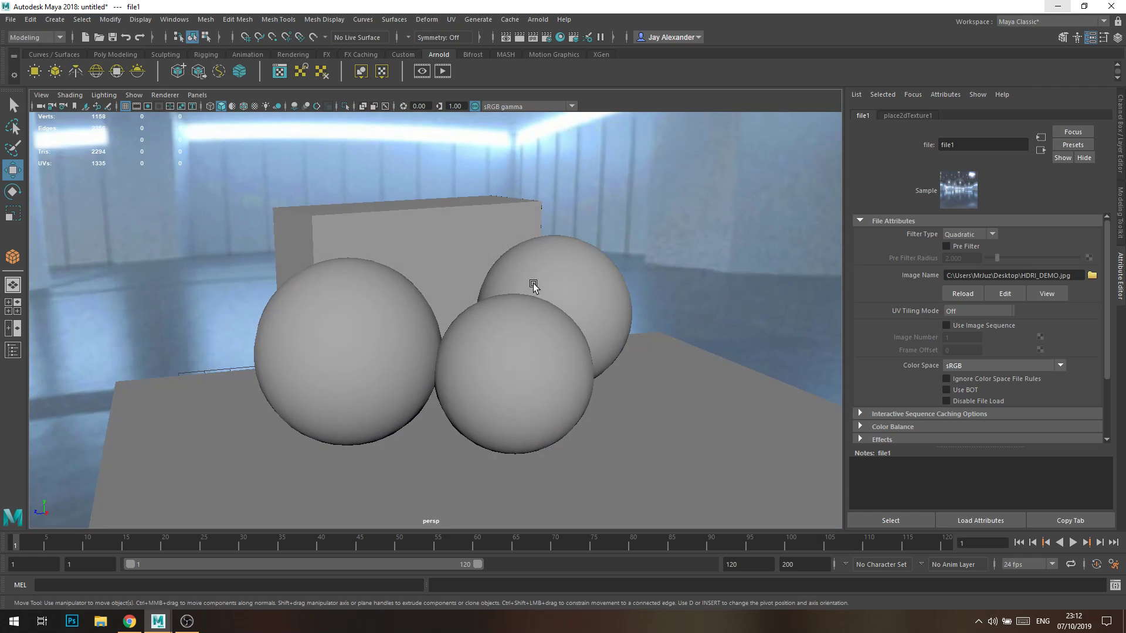
pyautogui.keyDown('alt'); pyautogui.moveTo(533, 284); pyautogui.dragTo(532, 295, button='middle'); pyautogui.keyUp('alt')
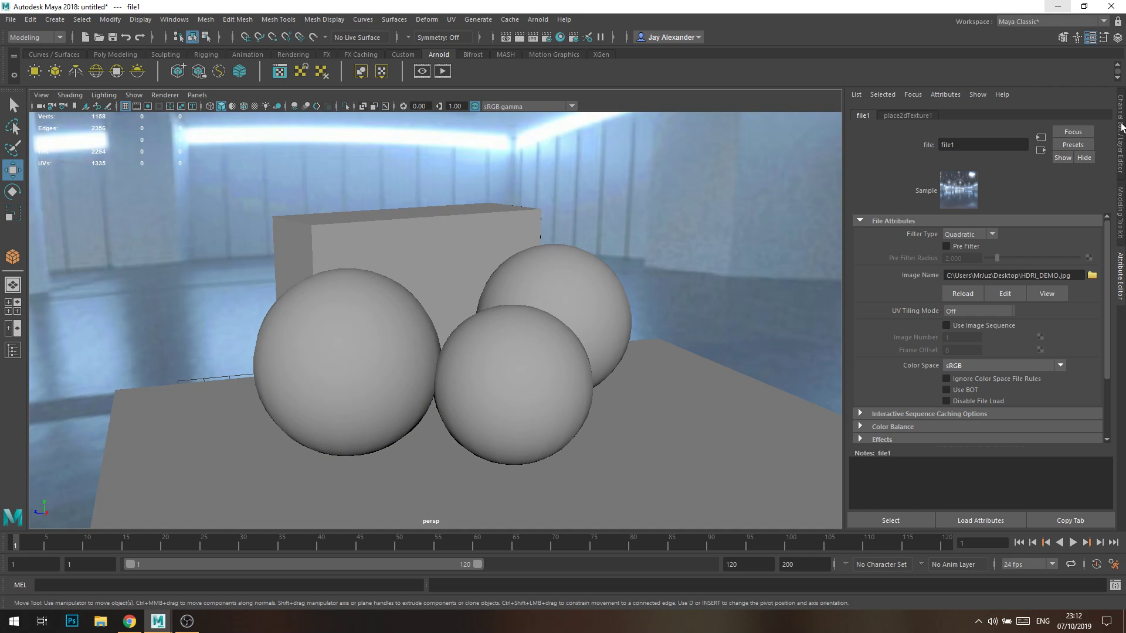
pyautogui.scroll(-3, 1006, 270)
pyautogui.scroll(3, 1006, 270)
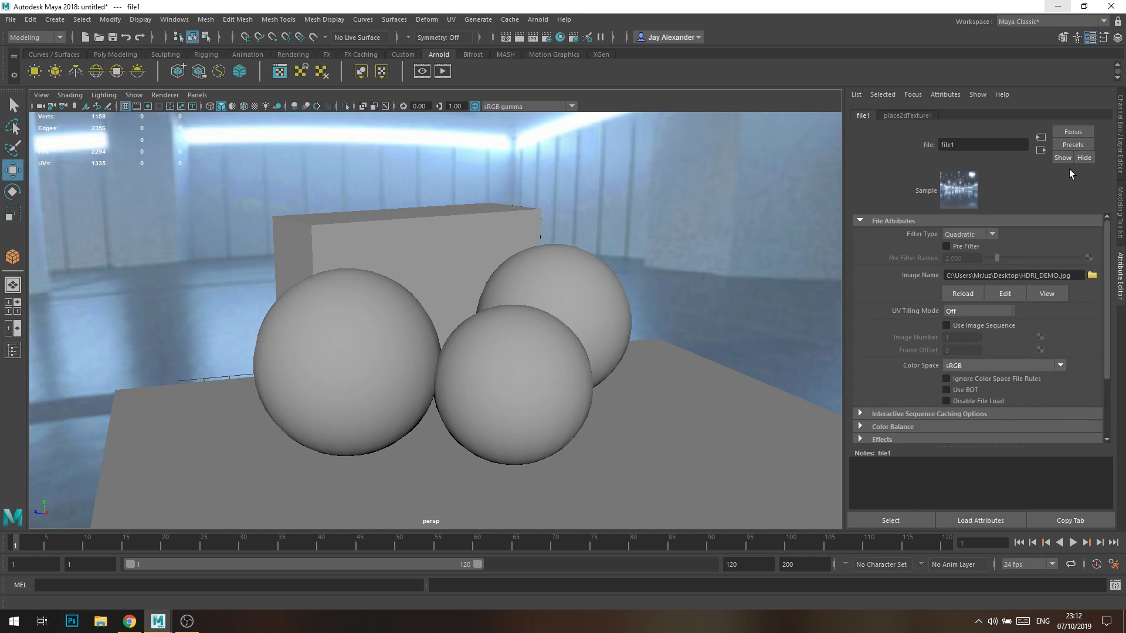
pyautogui.click(1040, 151)
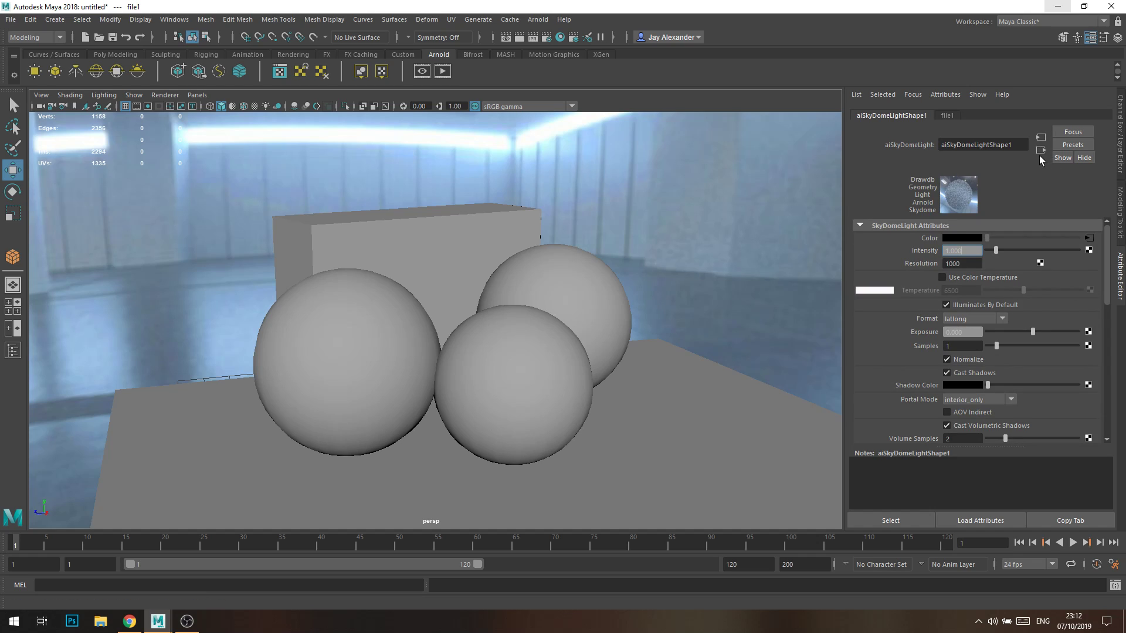
pyautogui.click(625, 167)
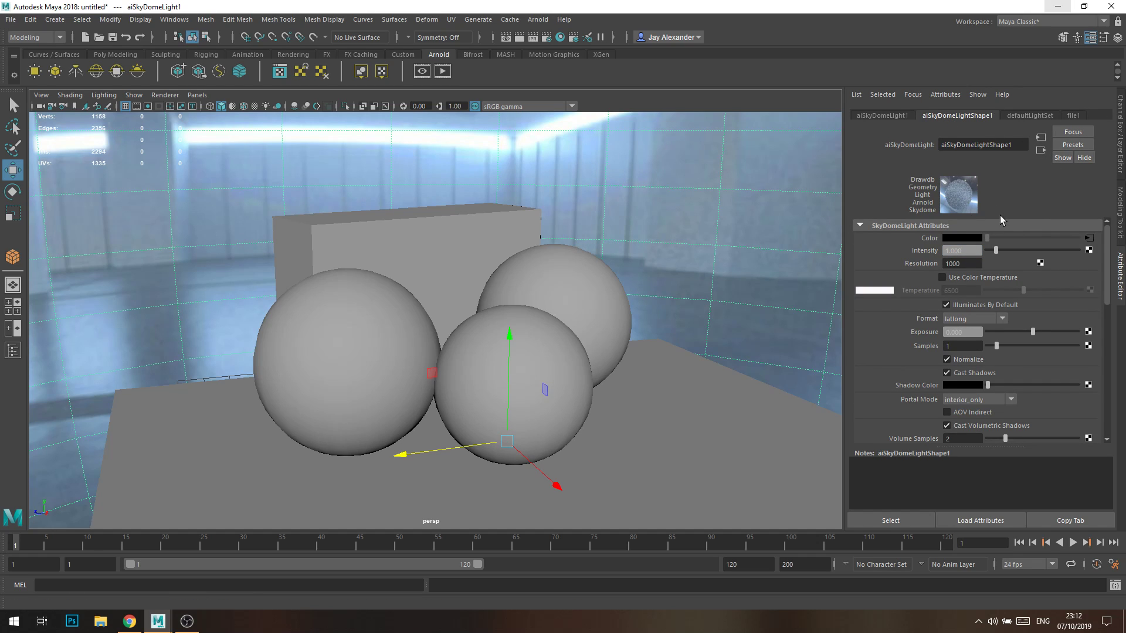
pyautogui.scroll(-3, 953, 346)
pyautogui.scroll(-1, 971, 347)
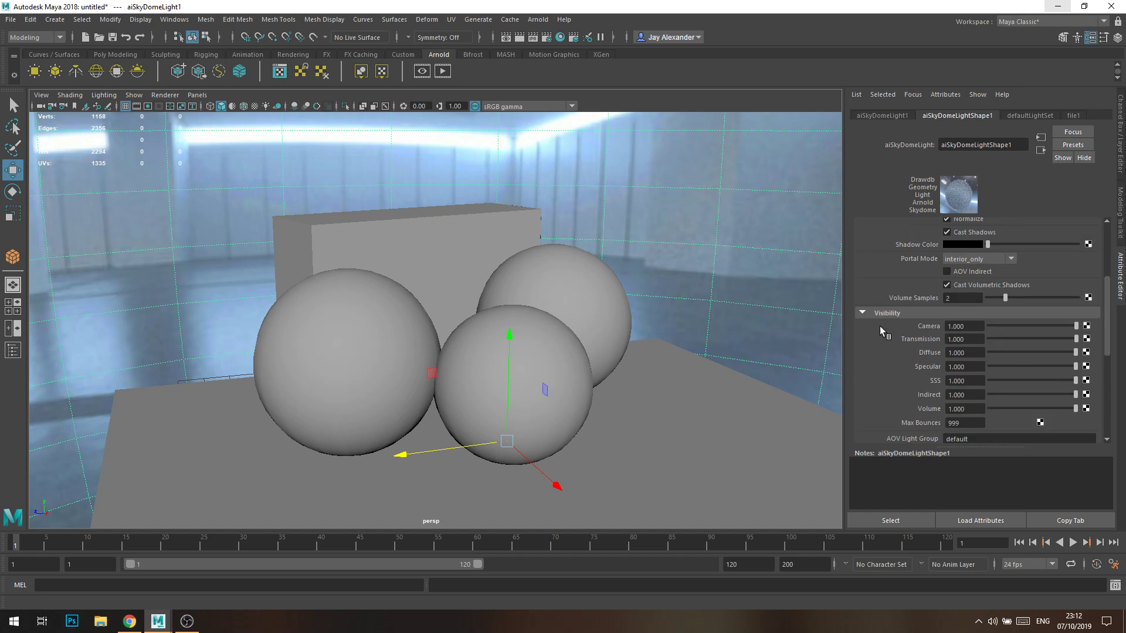
pyautogui.moveTo(1026, 325); pyautogui.dragTo(988, 326)
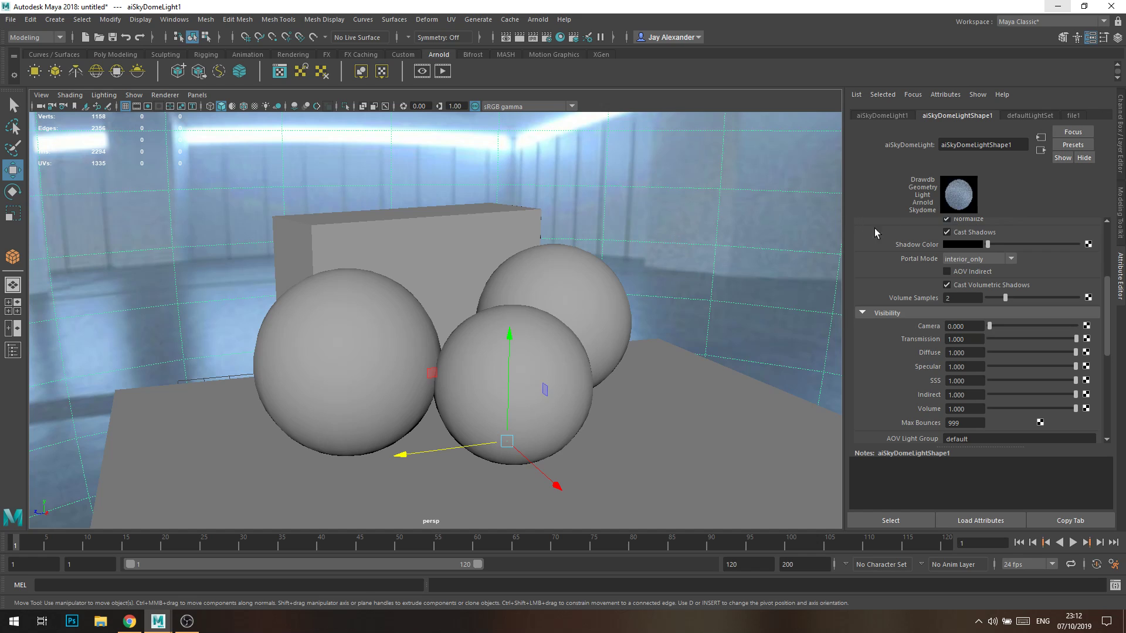
pyautogui.click(774, 326)
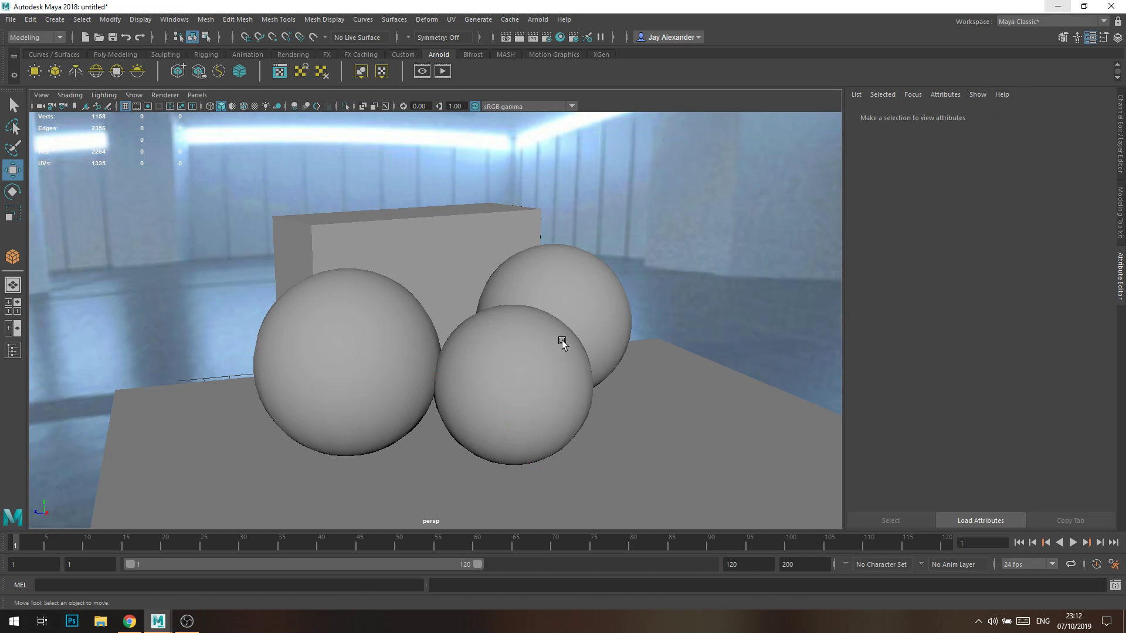
pyautogui.keyDown('alt'); pyautogui.moveTo(513, 269); pyautogui.dragTo(505, 261); pyautogui.keyUp('alt')
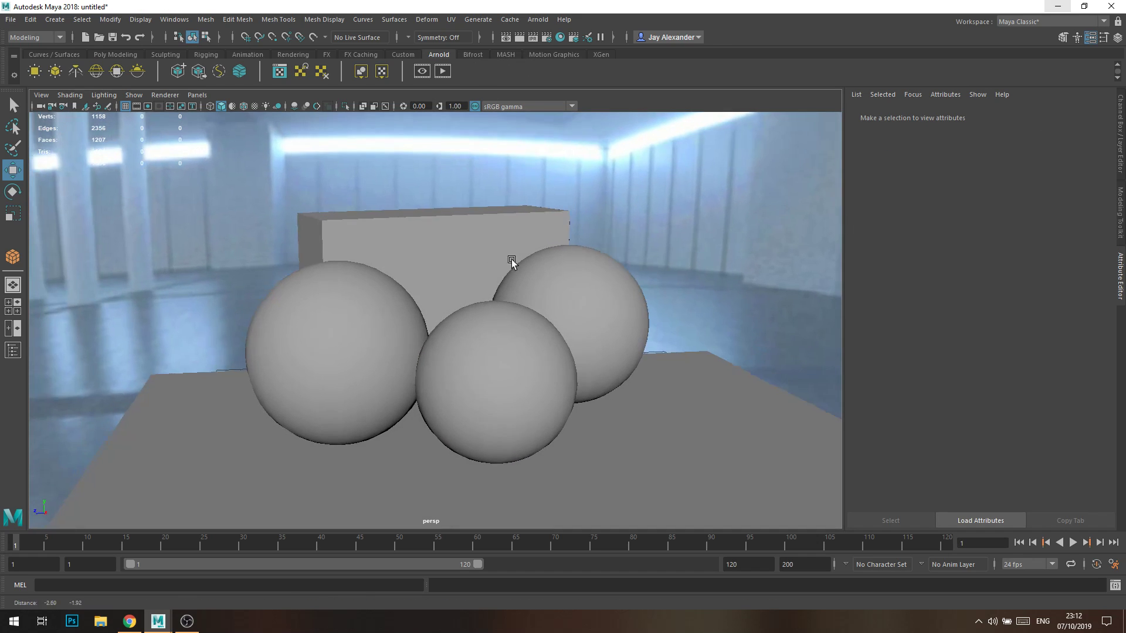
# Render the current frame with Arnold and examine how the HDRI skydome lights the spheres, cube and floor.
pyautogui.keyDown('alt'); pyautogui.moveTo(505, 261); pyautogui.dragTo(525, 245, button='middle'); pyautogui.keyUp('alt')
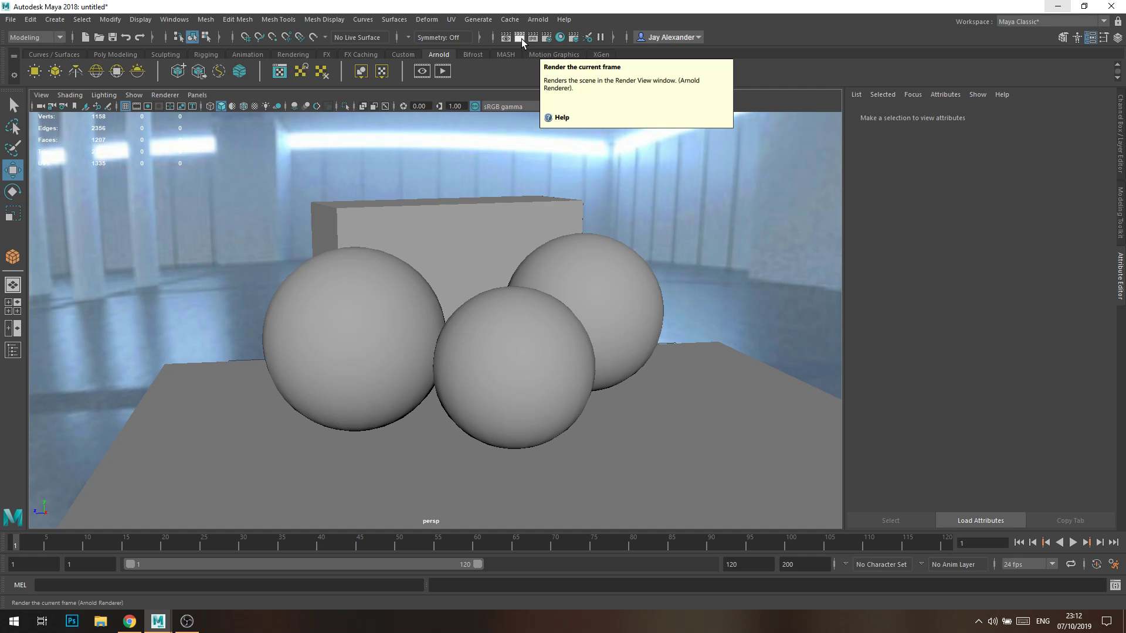
pyautogui.click(522, 38)
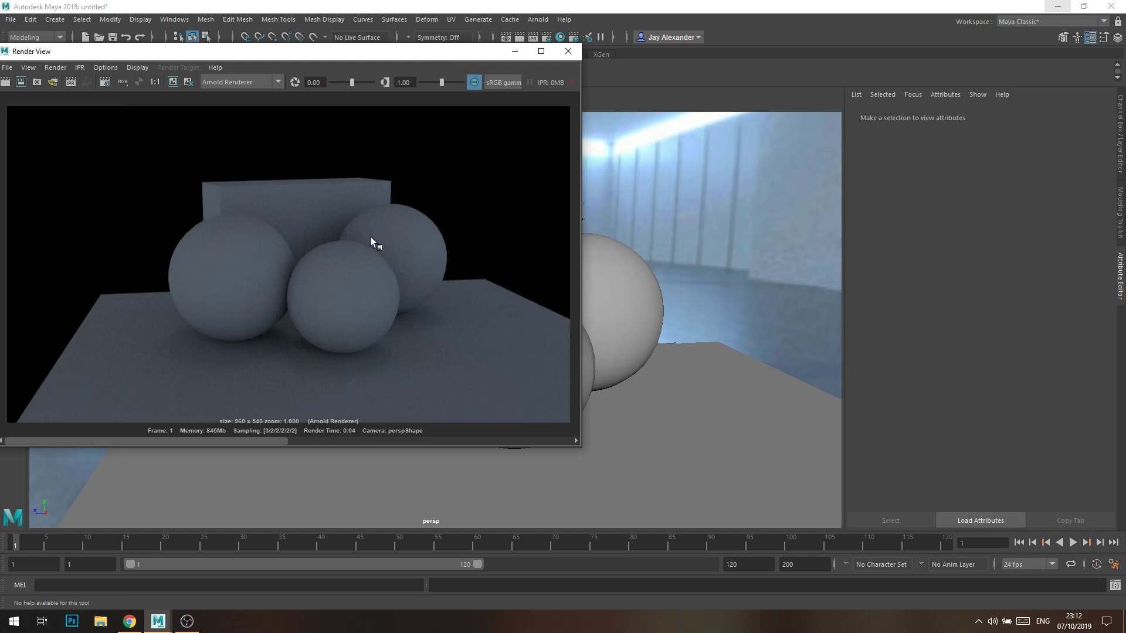
pyautogui.scroll(2, 395, 260)
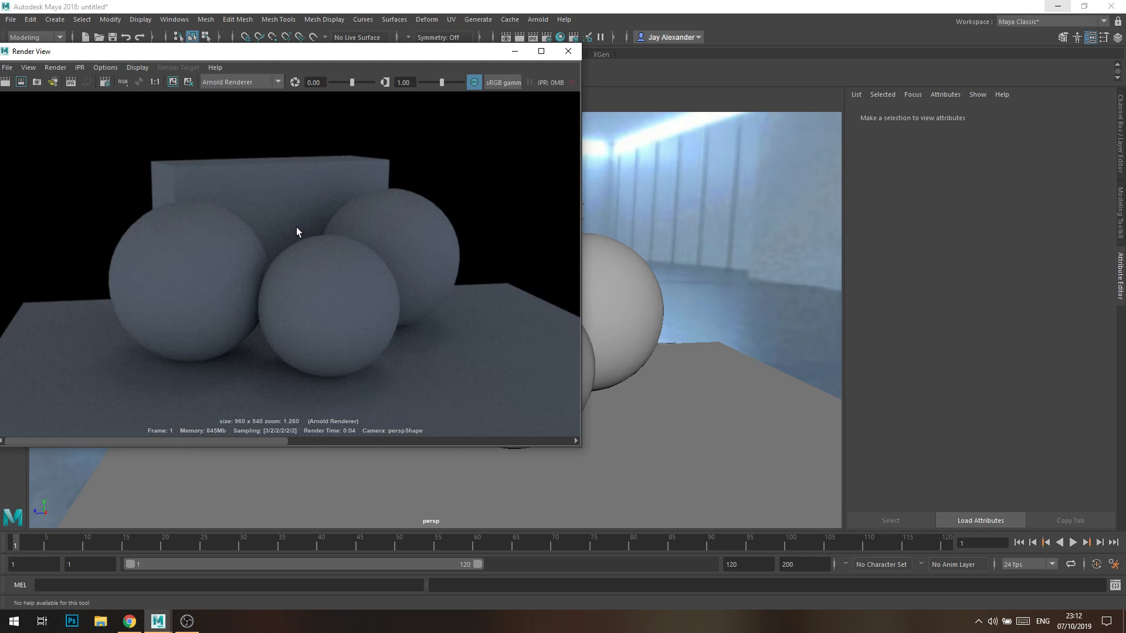
pyautogui.moveTo(469, 53); pyautogui.dragTo(463, 125)
pyautogui.scroll(2, 686, 240)
# Select the skydome light and set its intensity to 3.
pyautogui.click(721, 165)
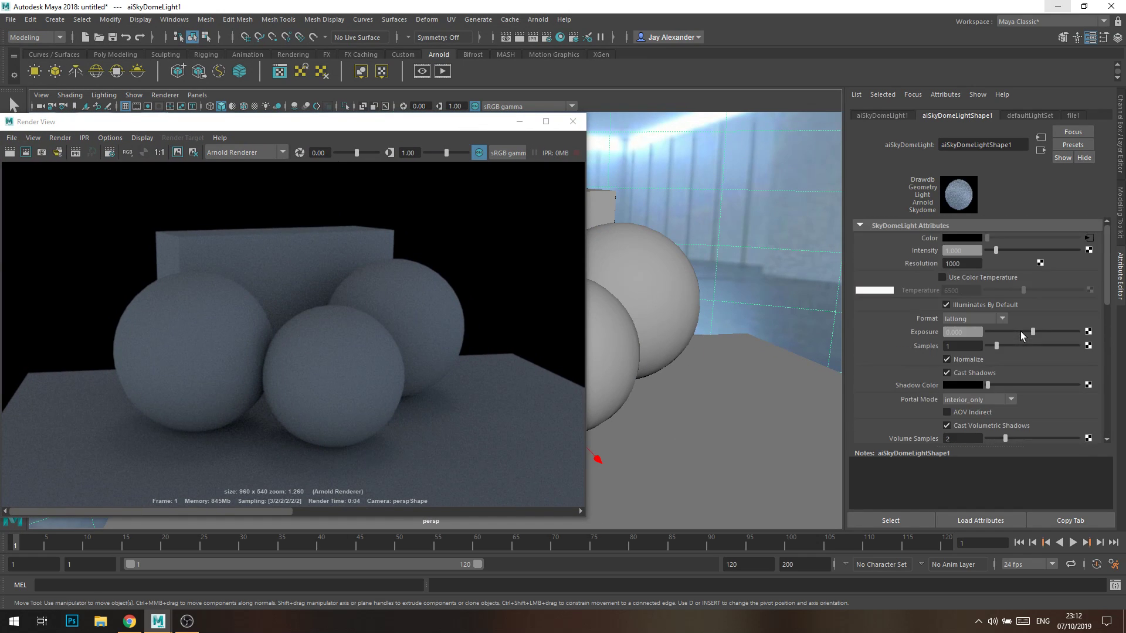
pyautogui.click(955, 251)
pyautogui.write('3')
pyautogui.press('Tab')
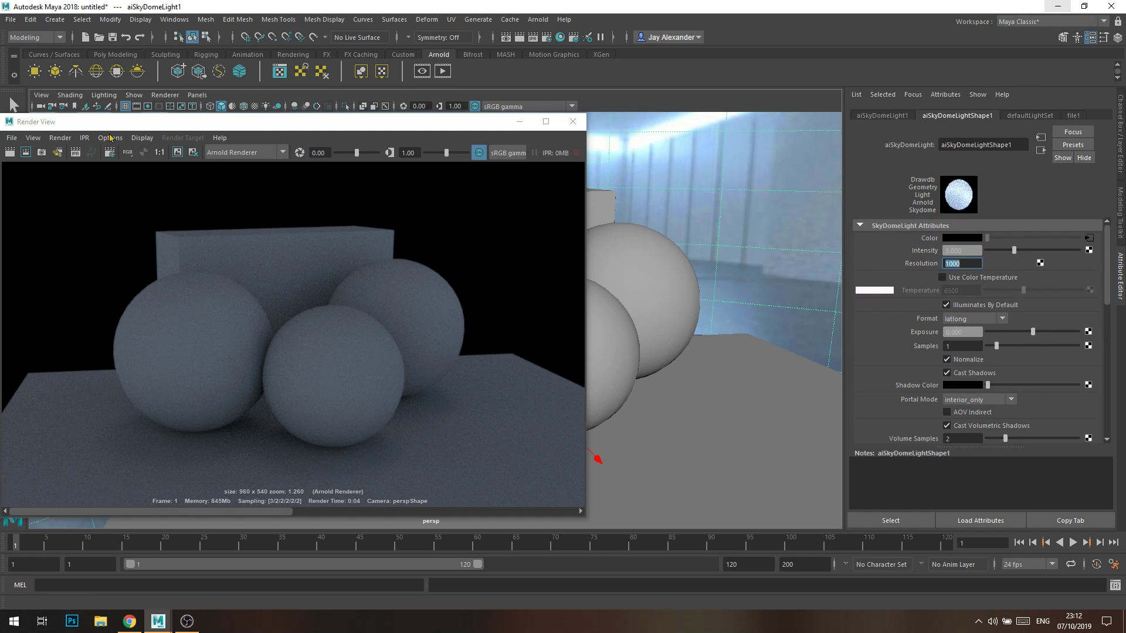
# Keep the current image in the Render View and re-render the frame with the brighter skydome.
pyautogui.moveTo(47, 117); pyautogui.dragTo(253, 55)
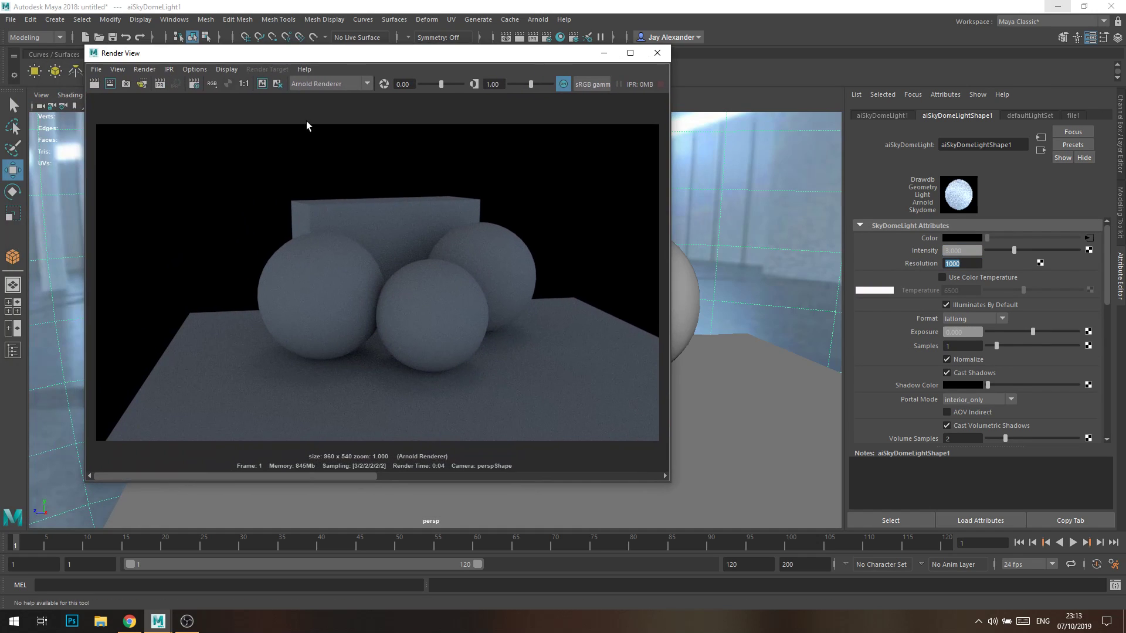
pyautogui.click(262, 86)
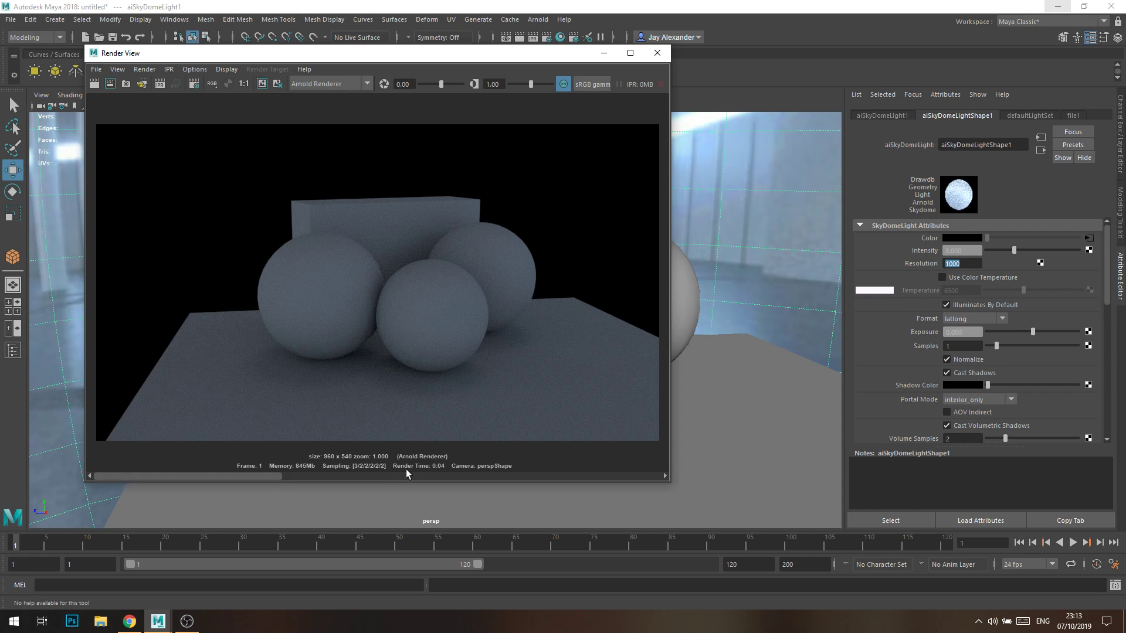
pyautogui.click(340, 477)
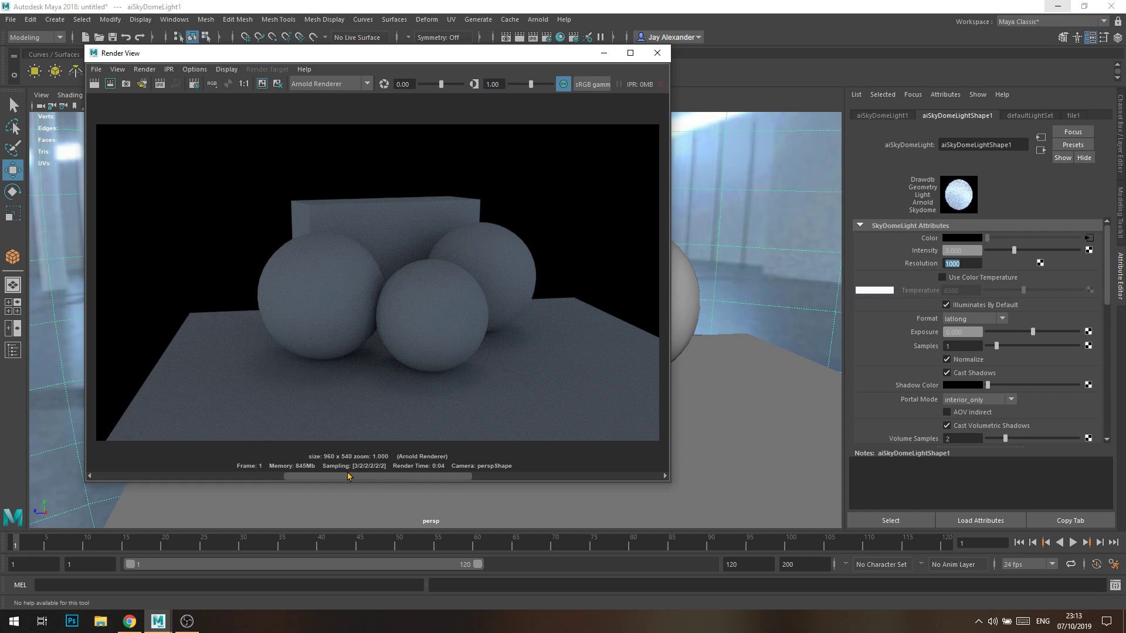
pyautogui.moveTo(401, 474); pyautogui.dragTo(356, 494)
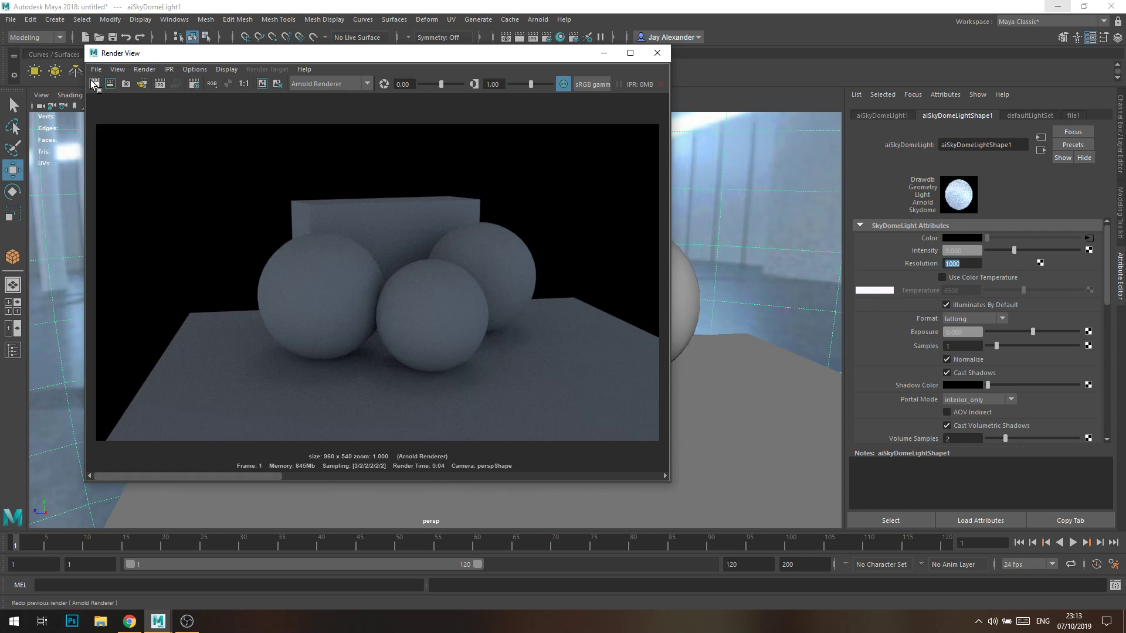
pyautogui.click(92, 83)
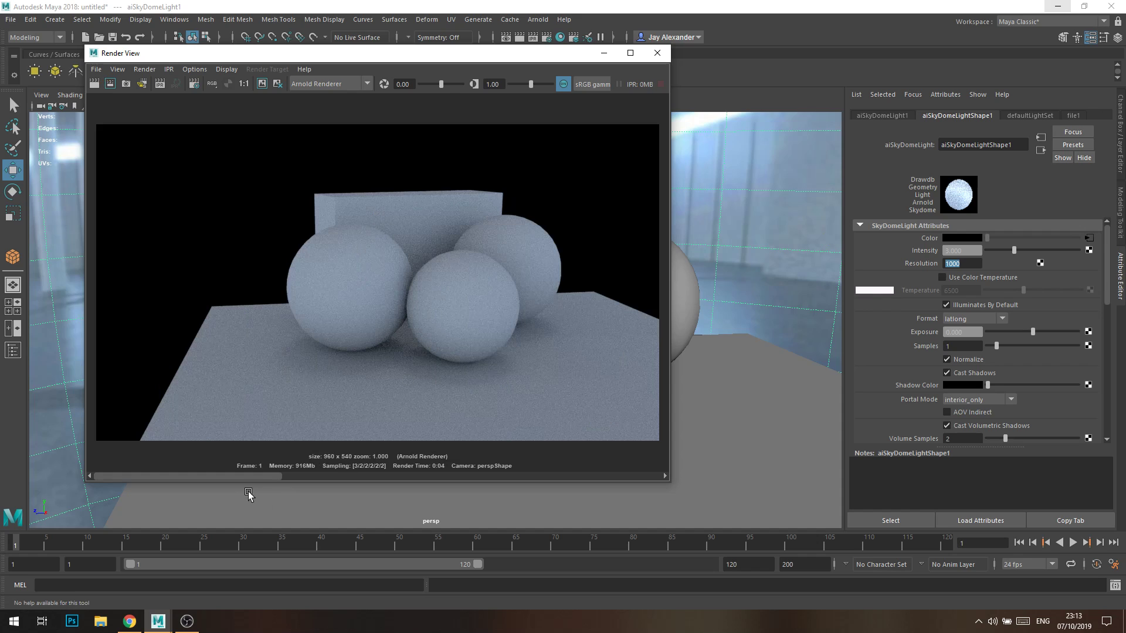
# Compare the new render with the kept one, keep the new image too, and minimise the Render View.
pyautogui.click(383, 475)
pyautogui.moveTo(472, 476); pyautogui.dragTo(280, 476)
pyautogui.click(264, 84)
pyautogui.moveTo(287, 57); pyautogui.dragTo(486, 167)
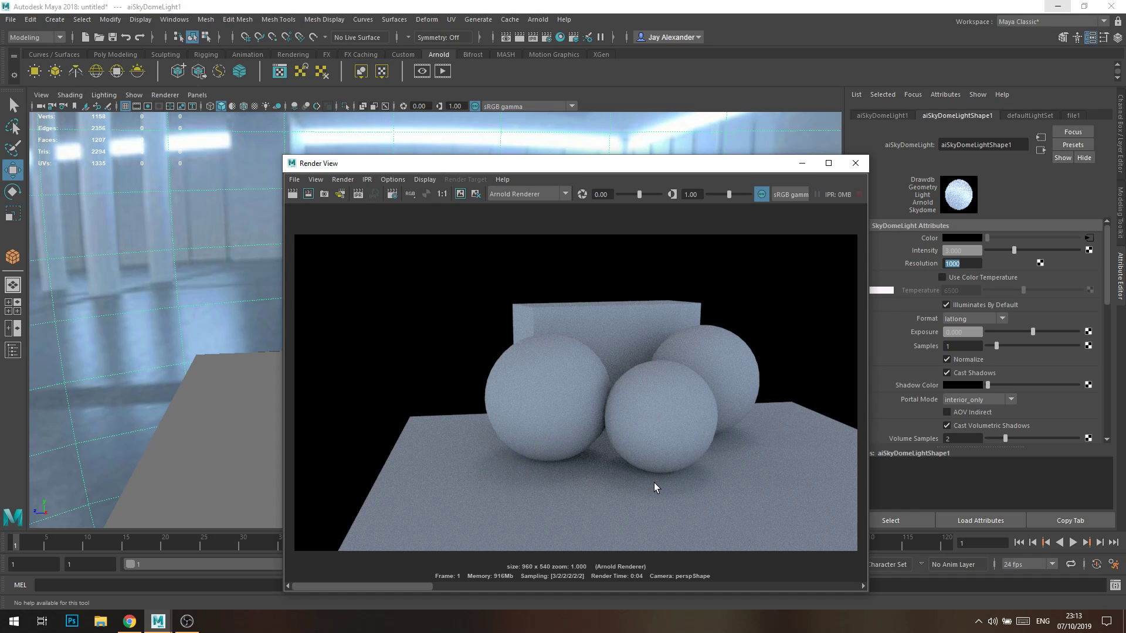
pyautogui.moveTo(771, 169); pyautogui.dragTo(684, 116)
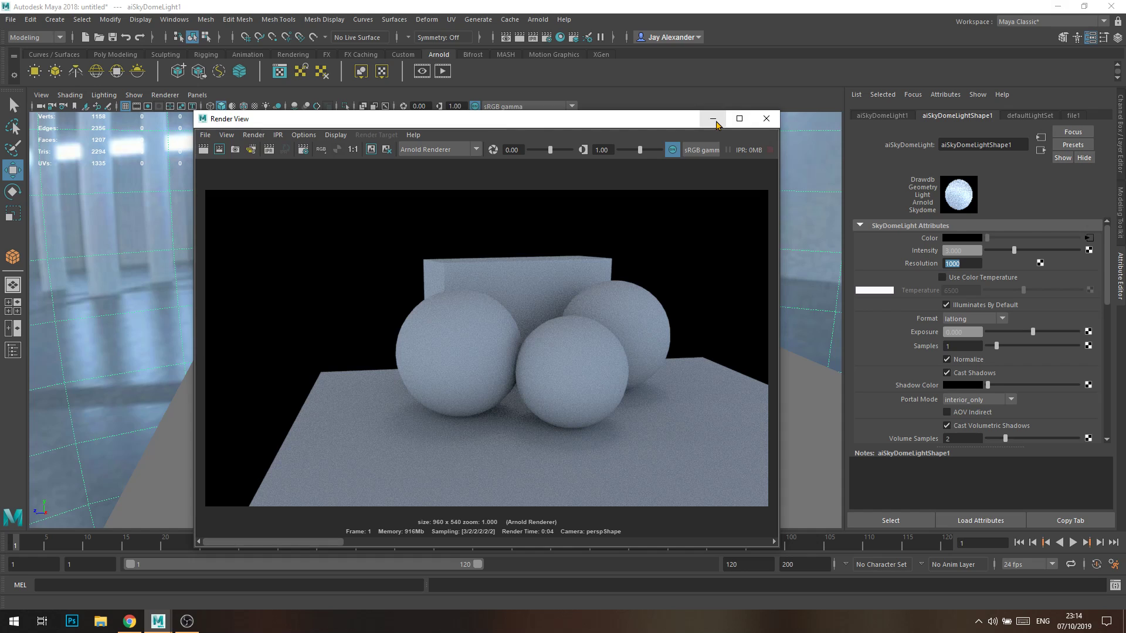
pyautogui.click(713, 119)
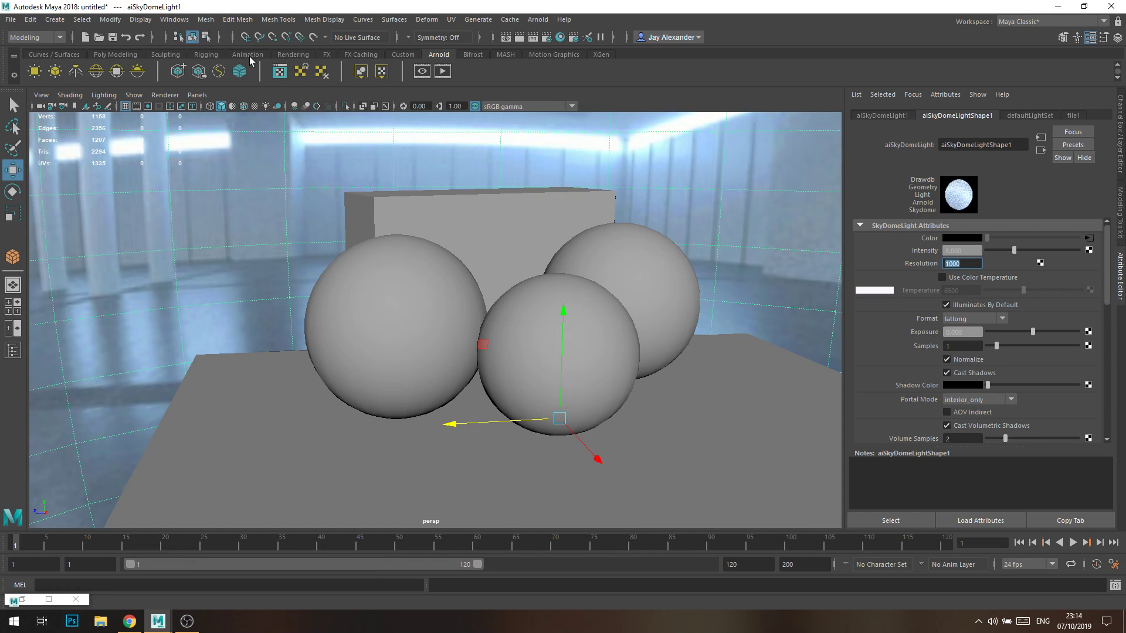
# Add a Maya area light to the scene.
pyautogui.click(116, 54)
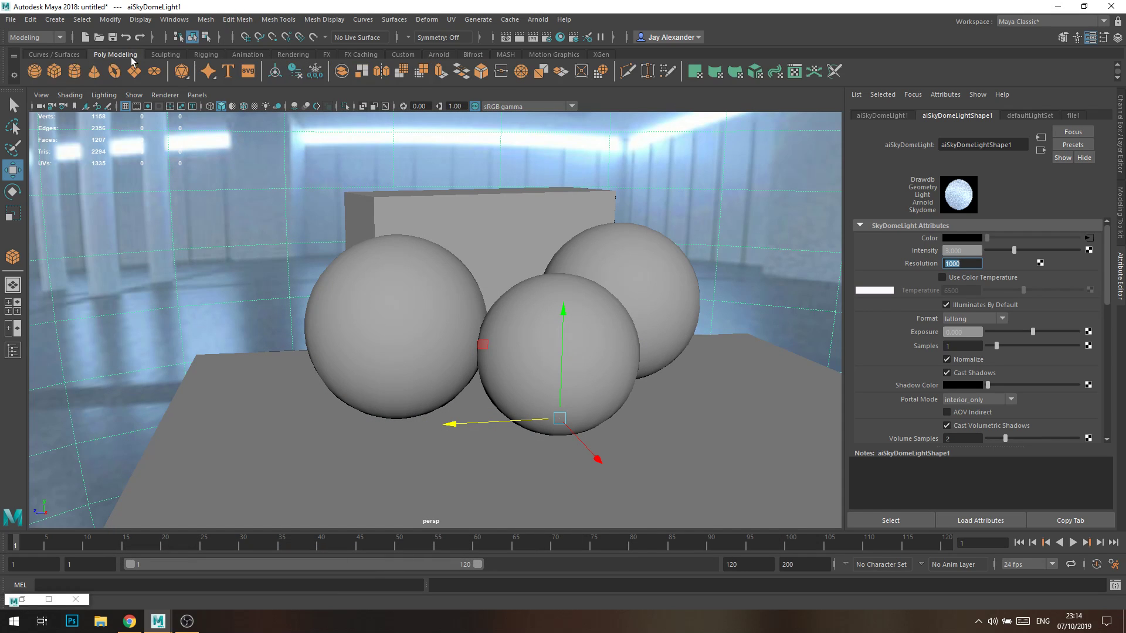
pyautogui.click(208, 55)
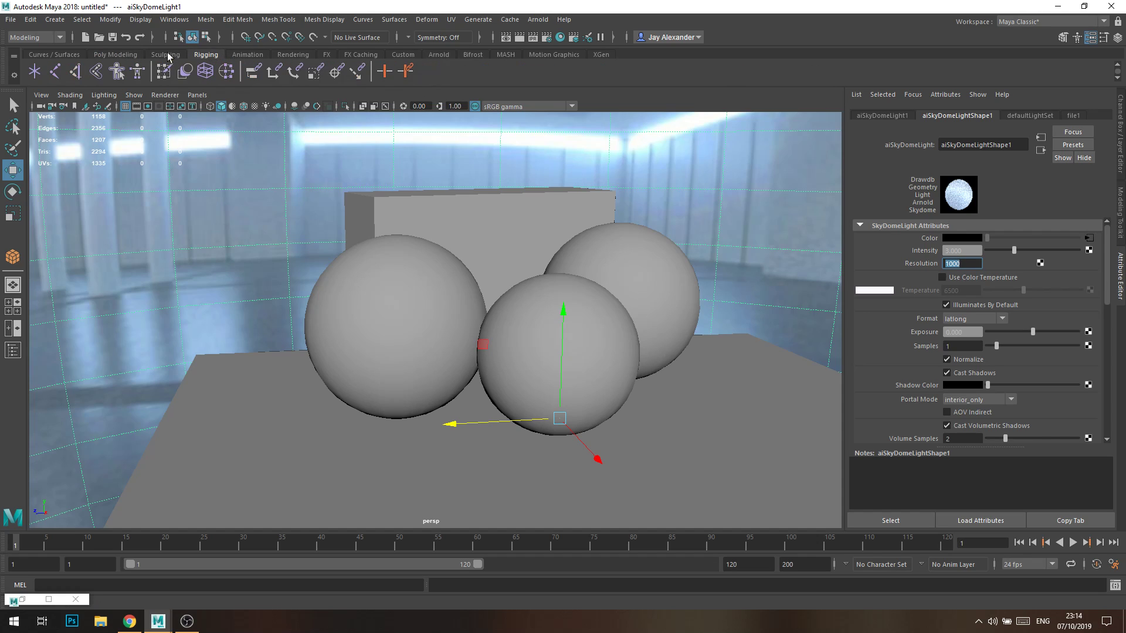
pyautogui.click(164, 55)
pyautogui.click(282, 58)
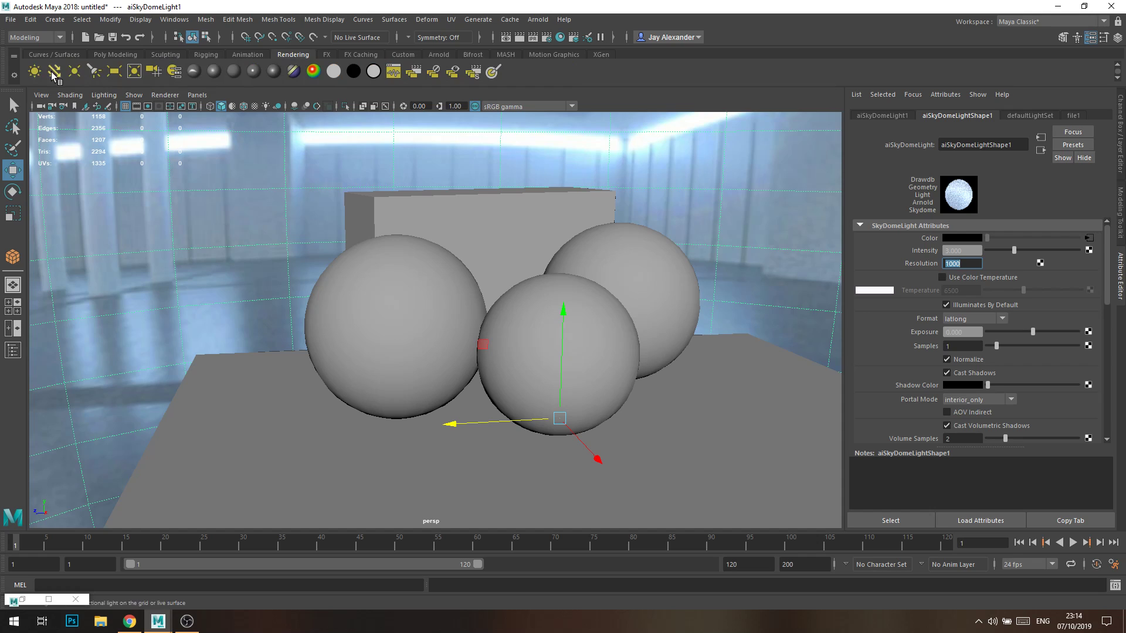
pyautogui.click(114, 70)
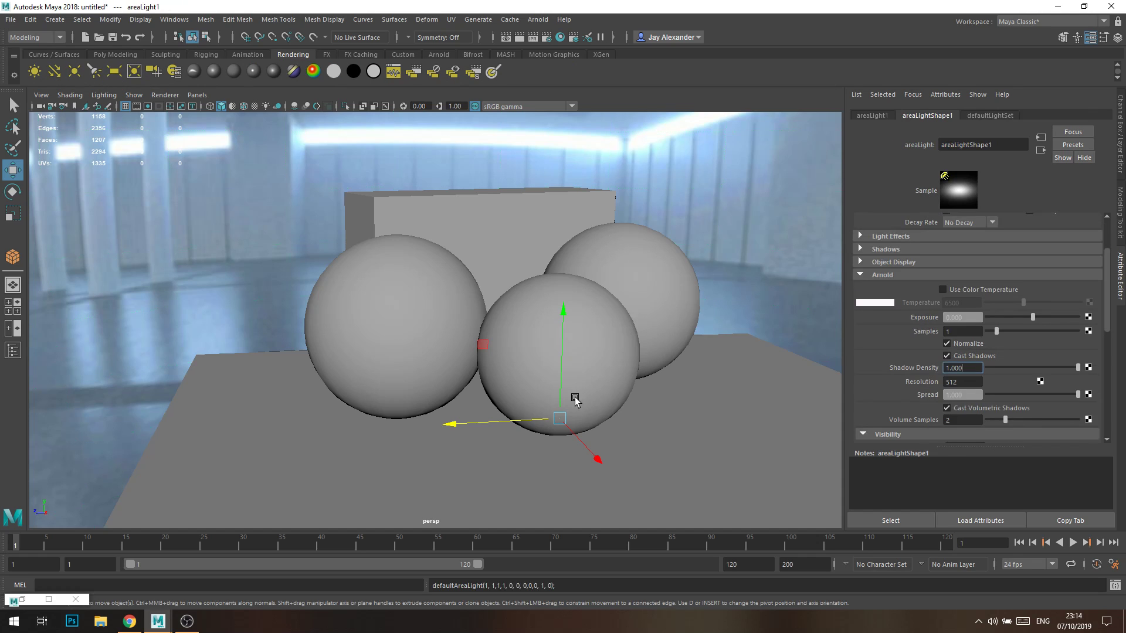
# Move the area light away from the origin and raise it above the rear right sphere.
pyautogui.moveTo(561, 417); pyautogui.dragTo(854, 318)
pyautogui.press('r')
pyautogui.press('w')
pyautogui.moveTo(681, 338); pyautogui.dragTo(708, 331)
pyautogui.moveTo(773, 355); pyautogui.dragTo(685, 312)
pyautogui.moveTo(647, 240); pyautogui.dragTo(661, 118)
# Aim the area light at the objects with the Show Manipulator tool and display scene lighting in the viewport.
pyautogui.press('t')
pyautogui.keyDown('alt'); pyautogui.moveTo(746, 224); pyautogui.dragTo(725, 261); pyautogui.keyUp('alt')
pyautogui.moveTo(748, 194); pyautogui.dragTo(782, 317)
pyautogui.moveTo(756, 259); pyautogui.dragTo(625, 265)
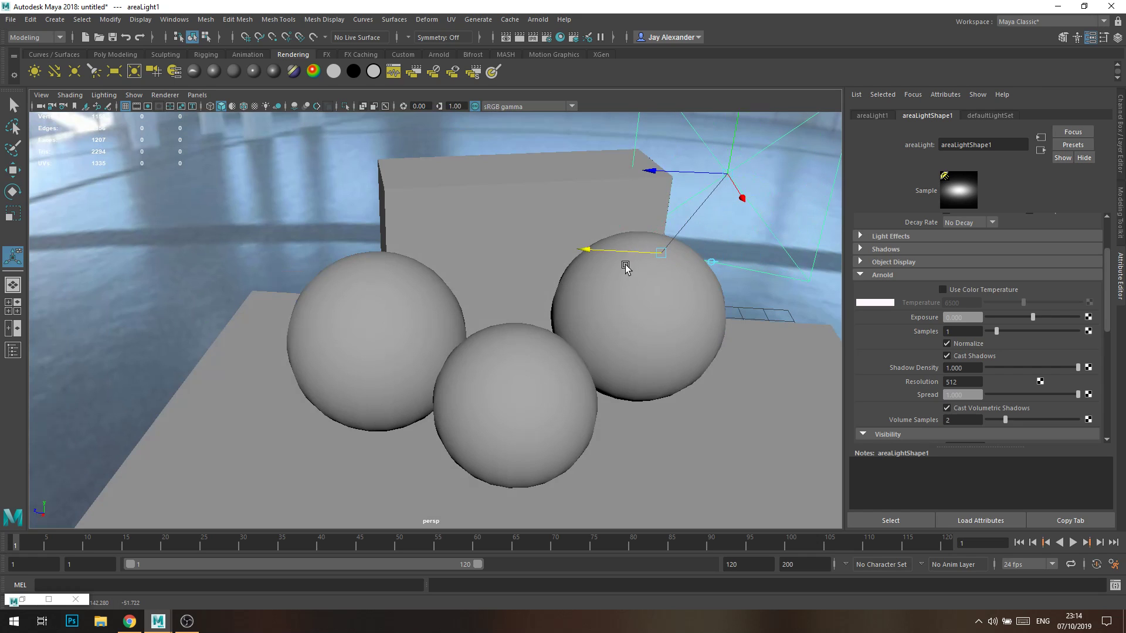
pyautogui.moveTo(666, 188); pyautogui.dragTo(728, 272)
pyautogui.press('7')
pyautogui.moveTo(740, 196)
pyautogui.mouseDown()
pyautogui.moveTo(779, 232)
pyautogui.moveTo(749, 203)
pyautogui.moveTo(743, 231)
pyautogui.mouseUp()
pyautogui.moveTo(714, 156); pyautogui.dragTo(842, 215)
pyautogui.keyDown('alt'); pyautogui.moveTo(770, 210); pyautogui.dragTo(732, 244); pyautogui.keyUp('alt')
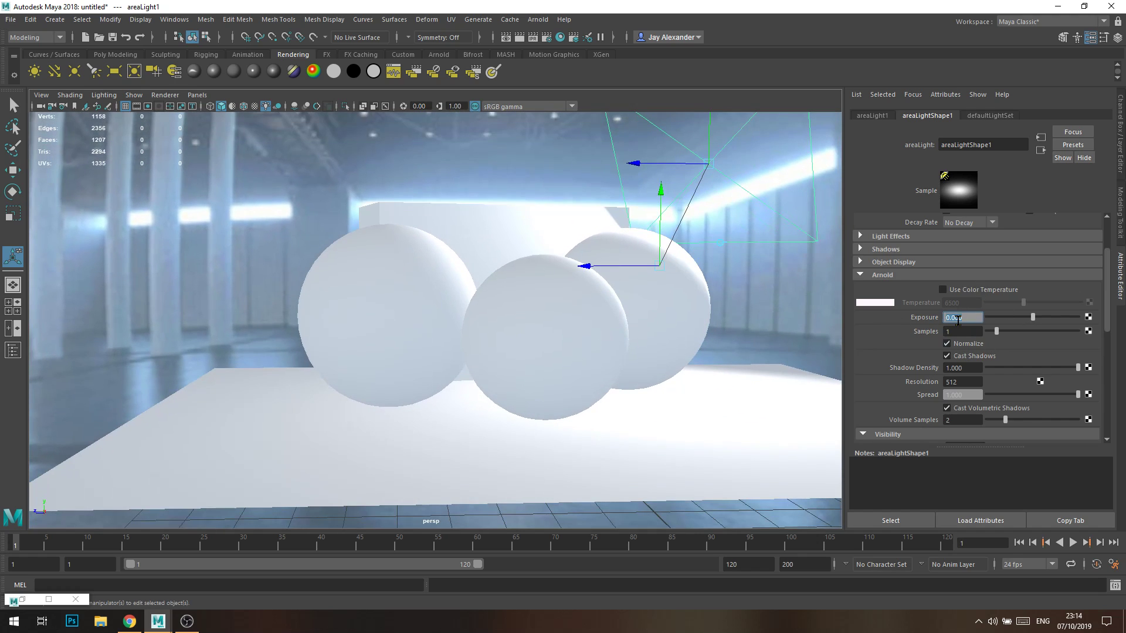
# Set the area light's exposure to 10 and its intensity to 5.
pyautogui.scroll(2, 963, 308)
pyautogui.moveTo(969, 260); pyautogui.dragTo(882, 269)
pyautogui.write('5')
pyautogui.press('Return')
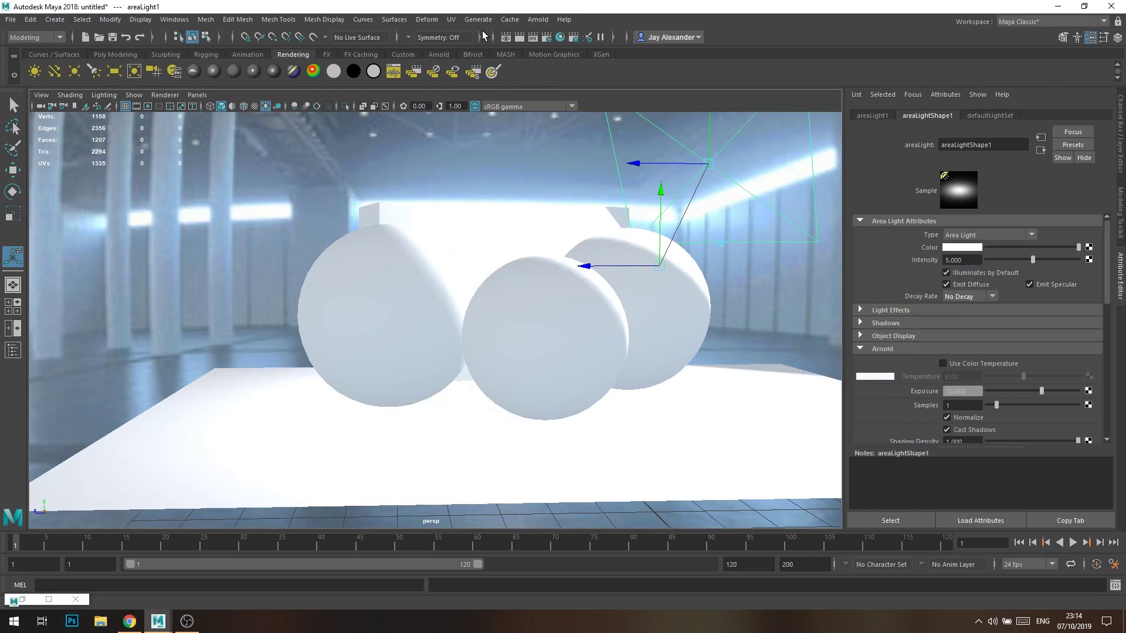
# Re-render the frame to check the area light's effect on the objects.
pyautogui.click(509, 37)
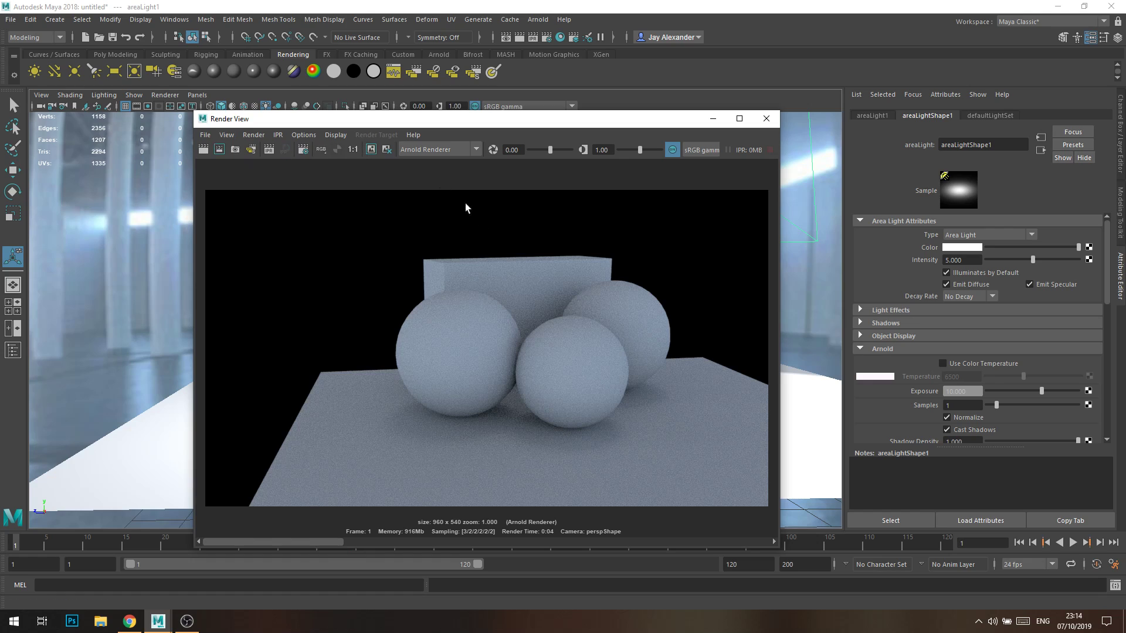
pyautogui.click(205, 147)
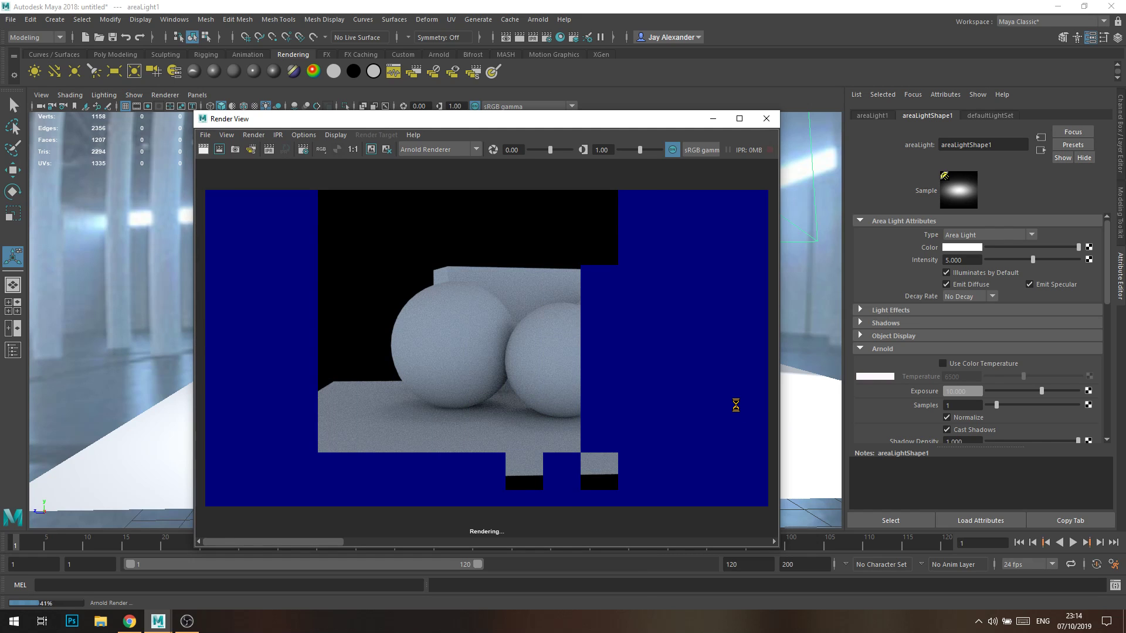
pyautogui.moveTo(597, 121); pyautogui.dragTo(415, 116)
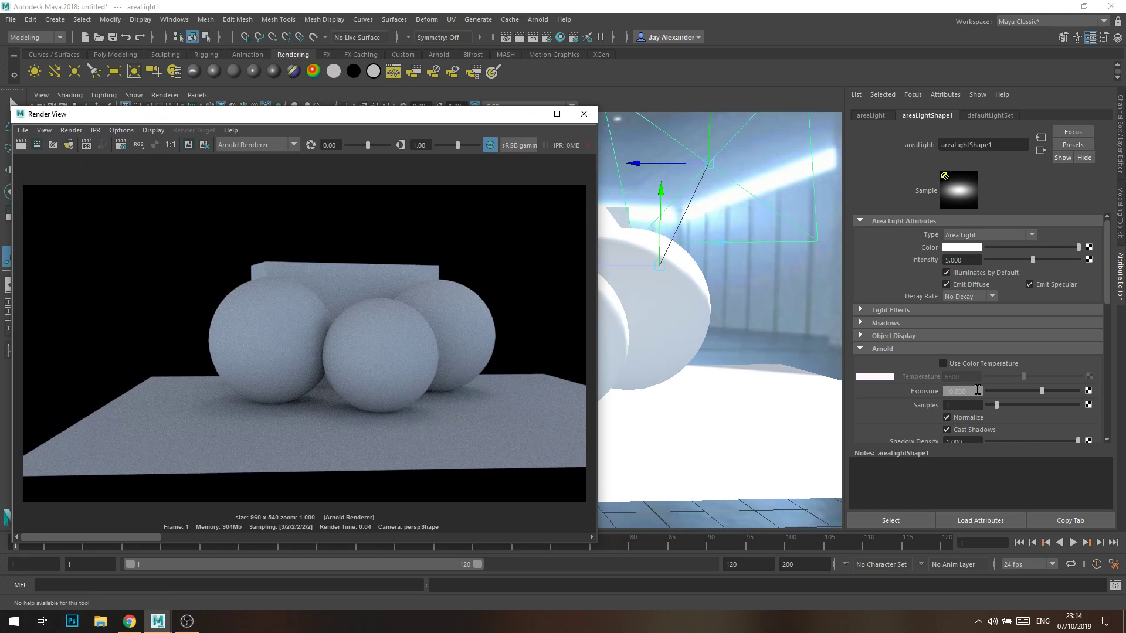
# Set both the area light's intensity and its exposure to 15.
pyautogui.click(967, 259)
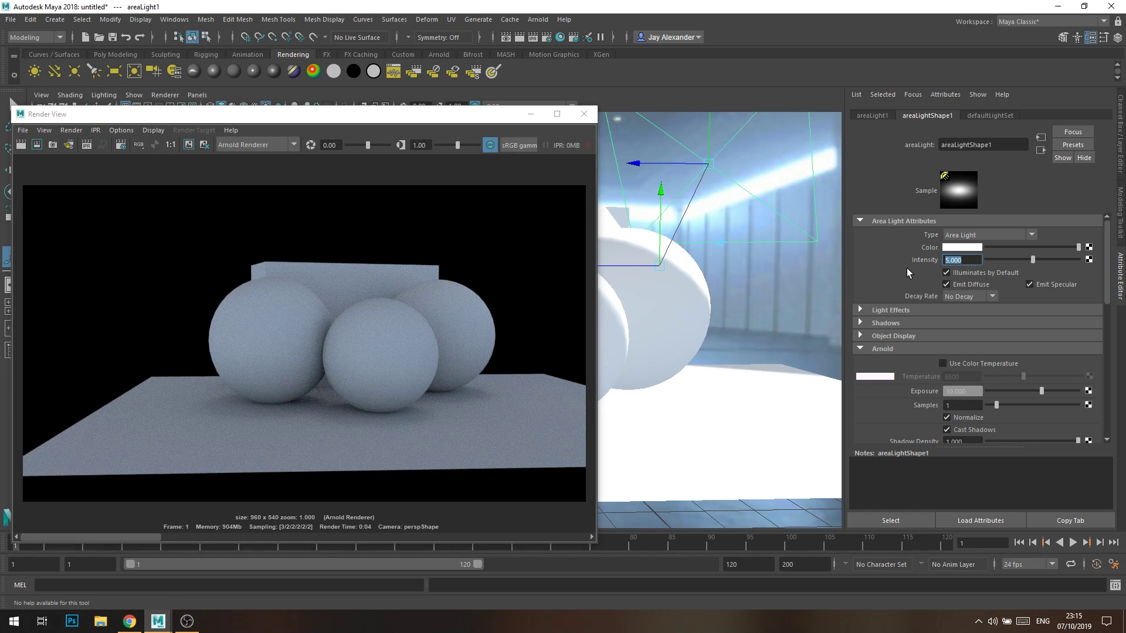
pyautogui.write('15')
pyautogui.press('Return')
pyautogui.moveTo(967, 392); pyautogui.dragTo(802, 387)
pyautogui.write('15')
pyautogui.press('Return')
# Render a region around the rear right sphere, then re-render the whole frame.
pyautogui.moveTo(374, 221); pyautogui.dragTo(512, 337)
pyautogui.click(37, 145)
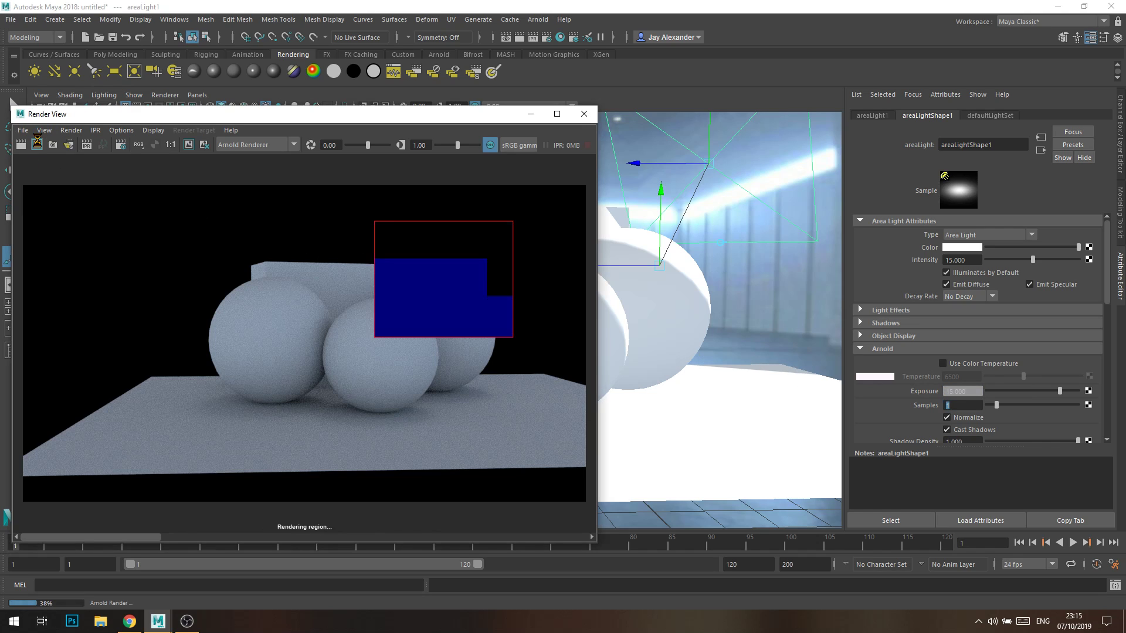
pyautogui.click(21, 145)
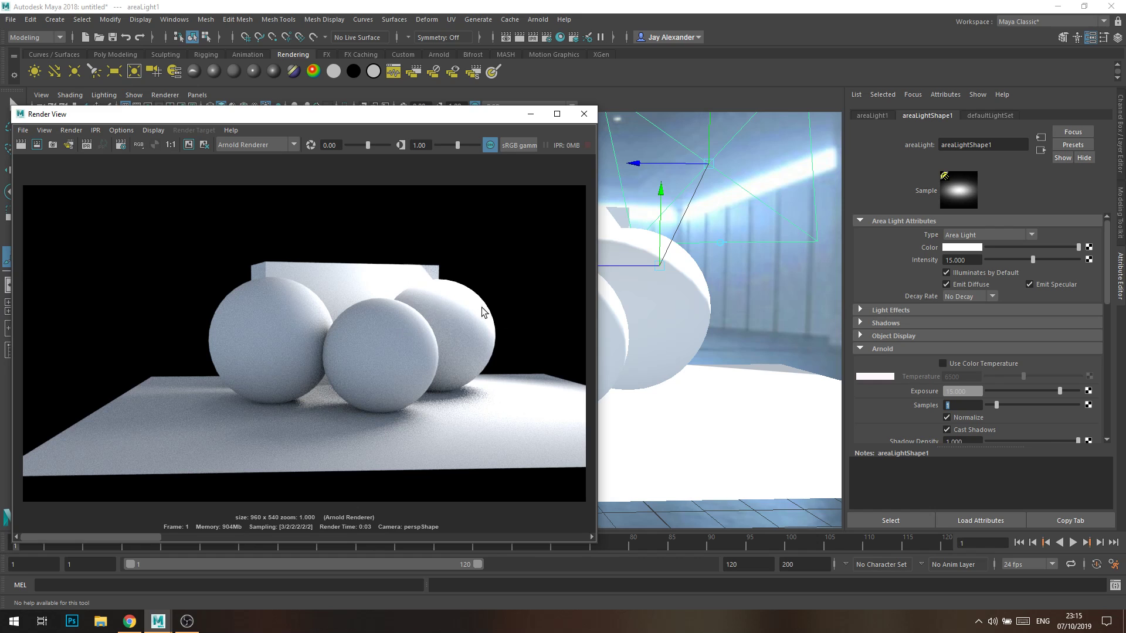
# Close the Render View and delete the area light.
pyautogui.click(583, 113)
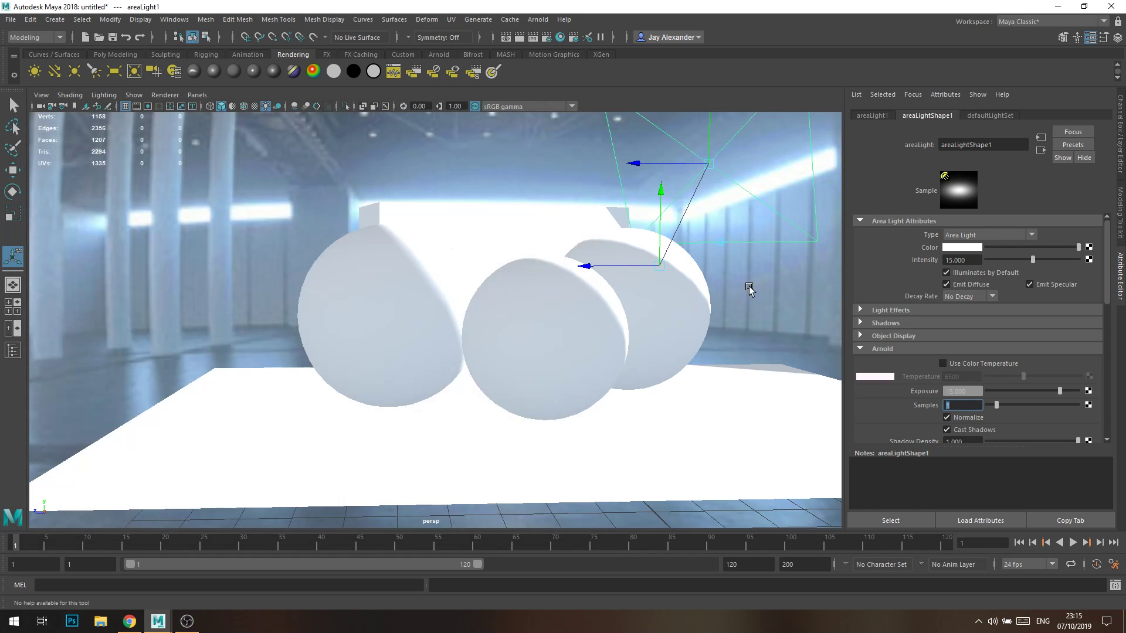
pyautogui.click(767, 243)
pyautogui.click(765, 240)
# Select the skydome light to show its shape attributes again.
pyautogui.keyDown('alt'); pyautogui.moveTo(765, 238); pyautogui.dragTo(575, 239); pyautogui.keyUp('alt')
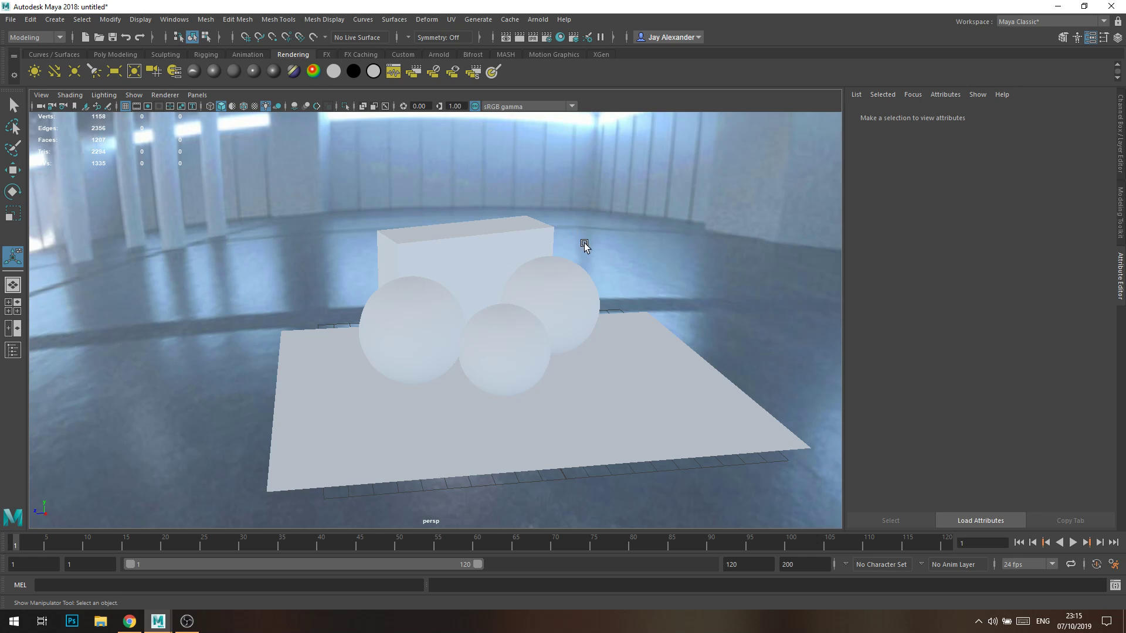
pyautogui.keyDown('alt'); pyautogui.moveTo(641, 282); pyautogui.dragTo(466, 205, button='right'); pyautogui.keyUp('alt')
pyautogui.moveTo(589, 211)
pyautogui.mouseDown()
pyautogui.moveTo(517, 202)
pyautogui.moveTo(593, 205)
pyautogui.mouseUp()
pyautogui.keyDown('alt'); pyautogui.moveTo(455, 188); pyautogui.dragTo(658, 282, button='right'); pyautogui.keyUp('alt')
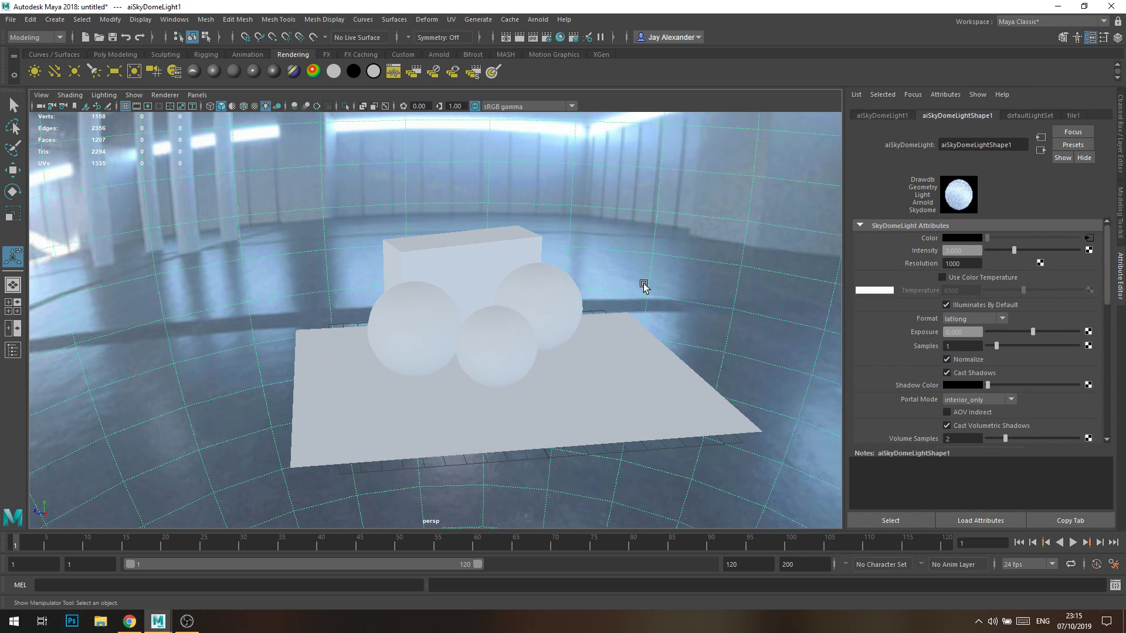